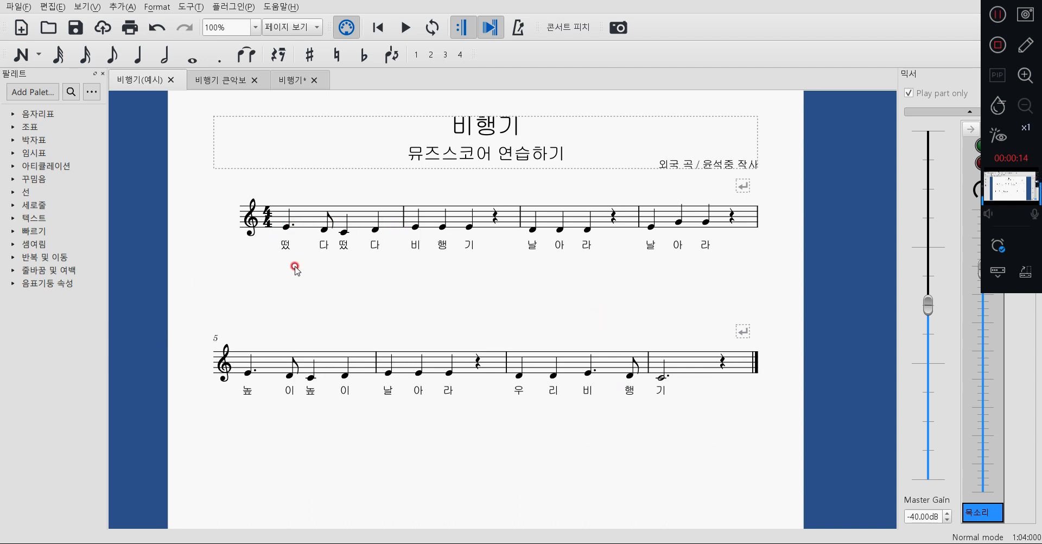
Look over the 비행기(예시) example score, checking its lyrics and how far the music extends down the page.
click(281, 252)
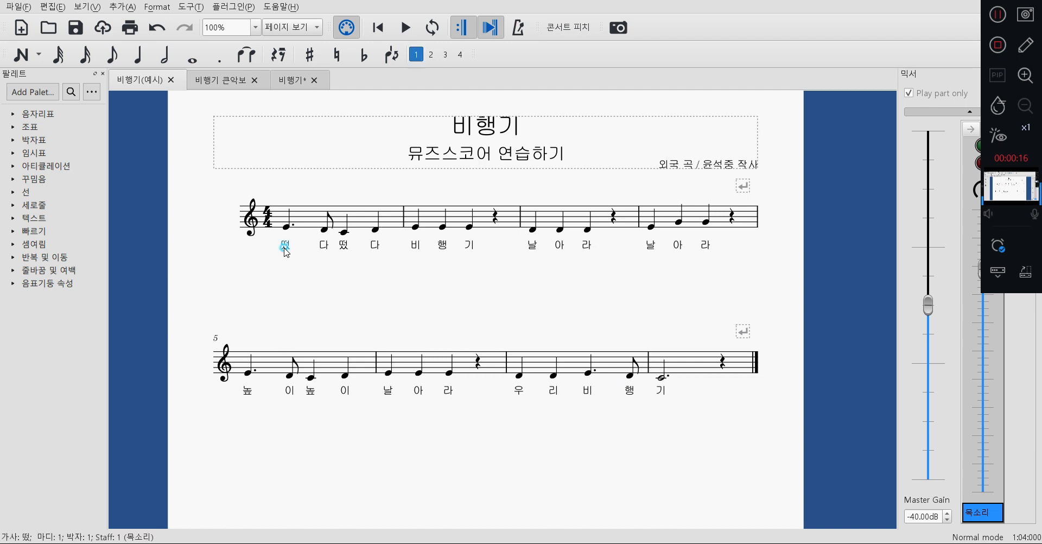
click(325, 252)
click(345, 252)
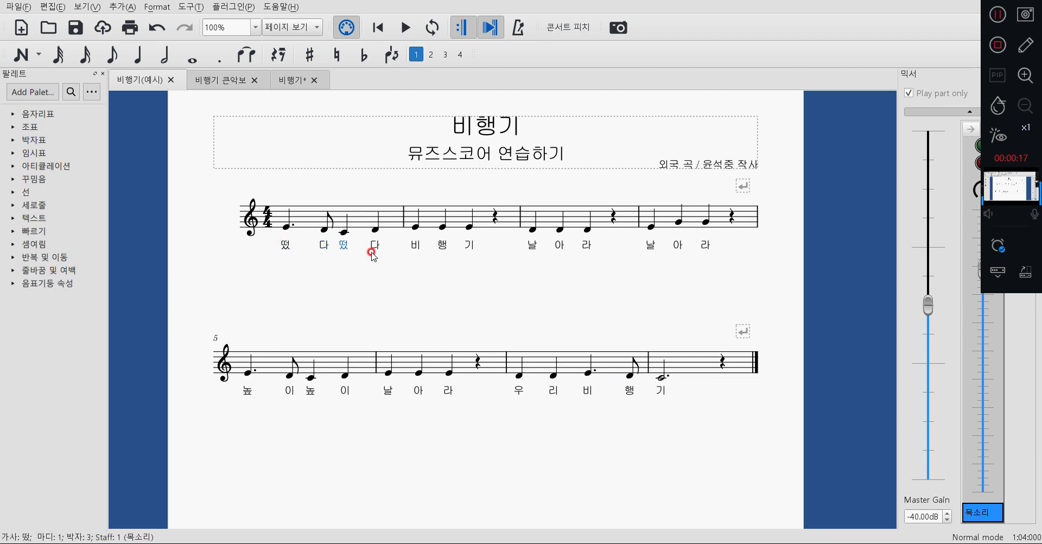
click(382, 304)
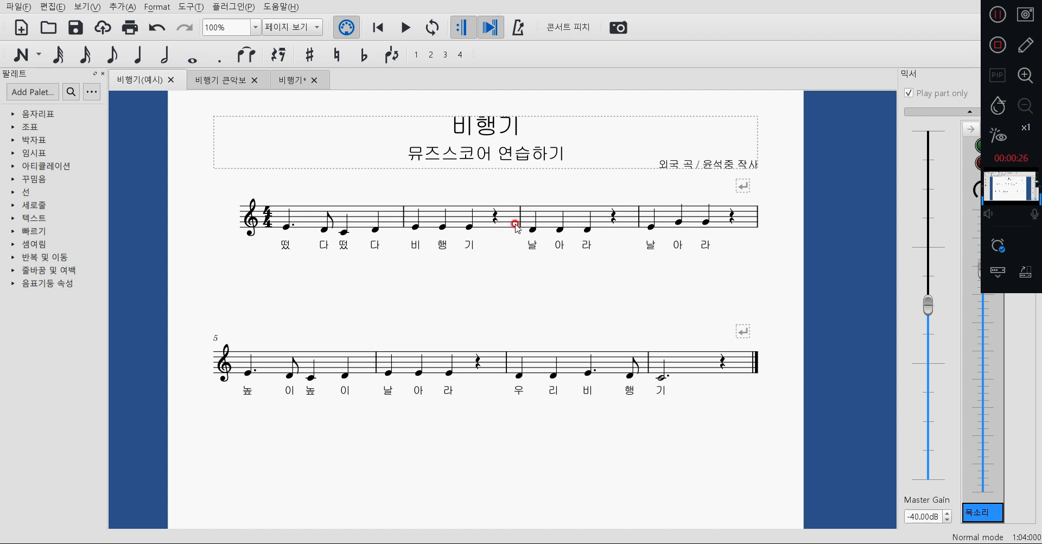
scroll(516, 227, down, 3)
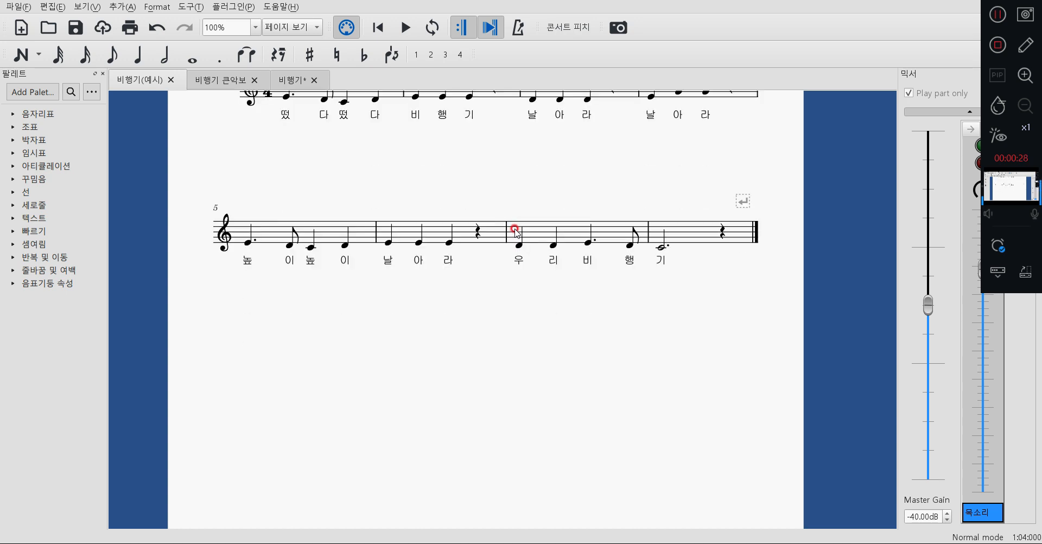
scroll(516, 235, down, 1)
scroll(515, 234, down, 4)
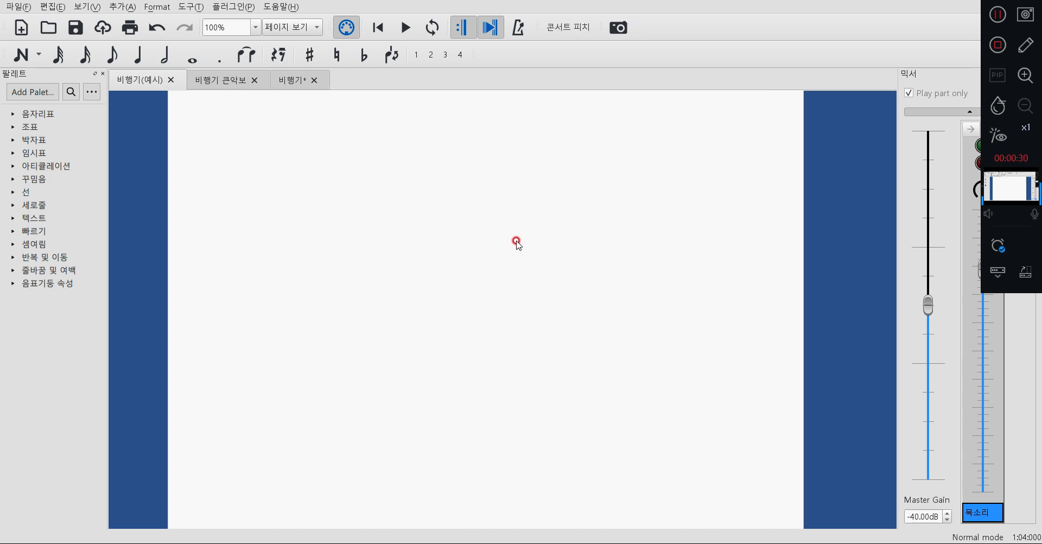
scroll(516, 247, down, 2)
scroll(517, 247, up, 10)
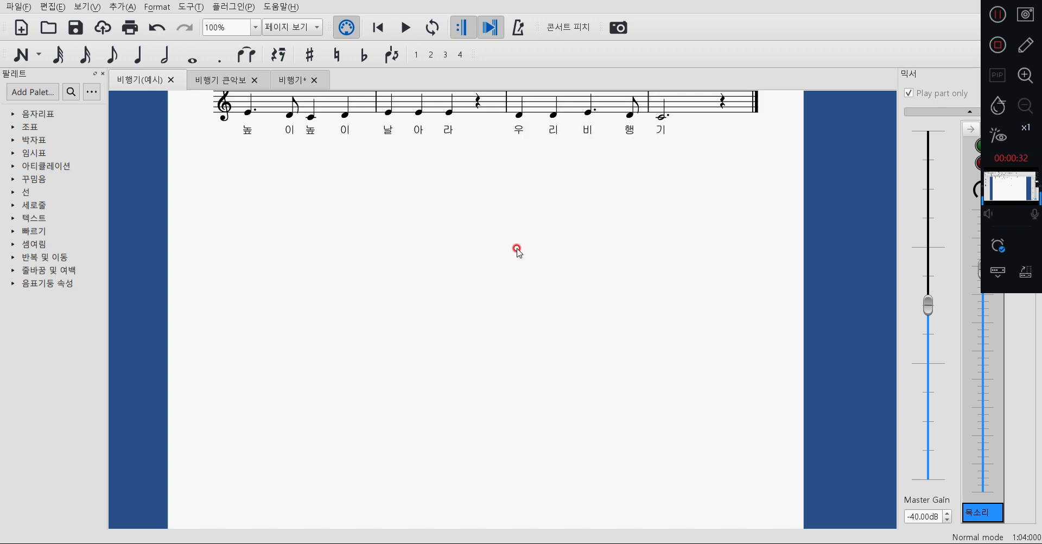
scroll(518, 251, up, 1)
Examine the measures of the example score one by one to see how they are distributed over the two systems.
click(343, 261)
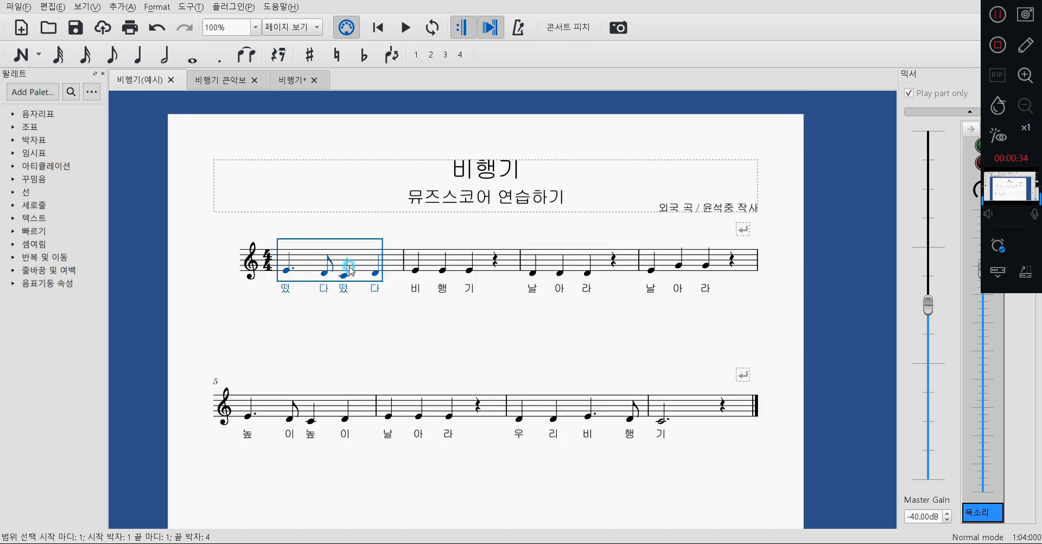
click(434, 263)
click(602, 271)
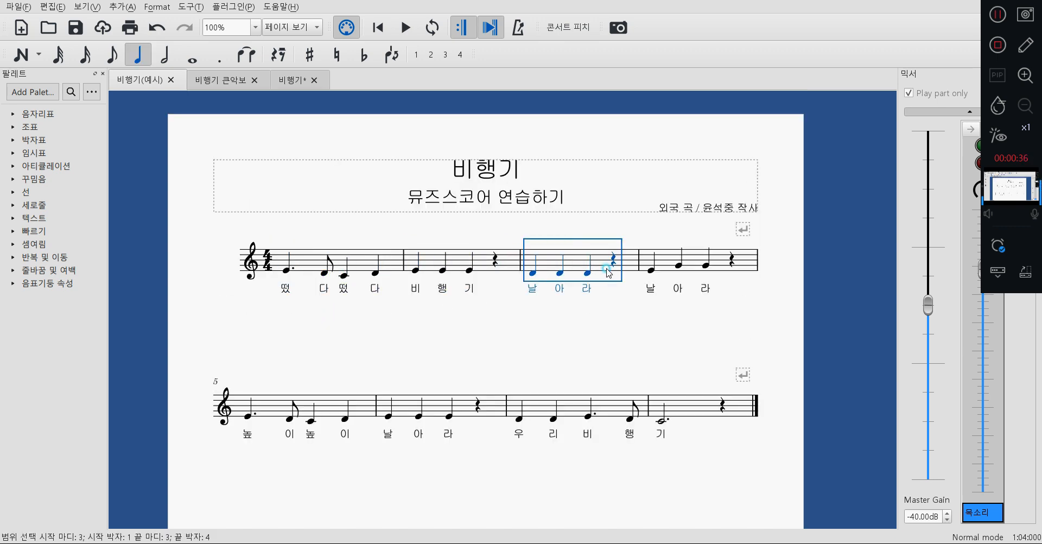
click(730, 266)
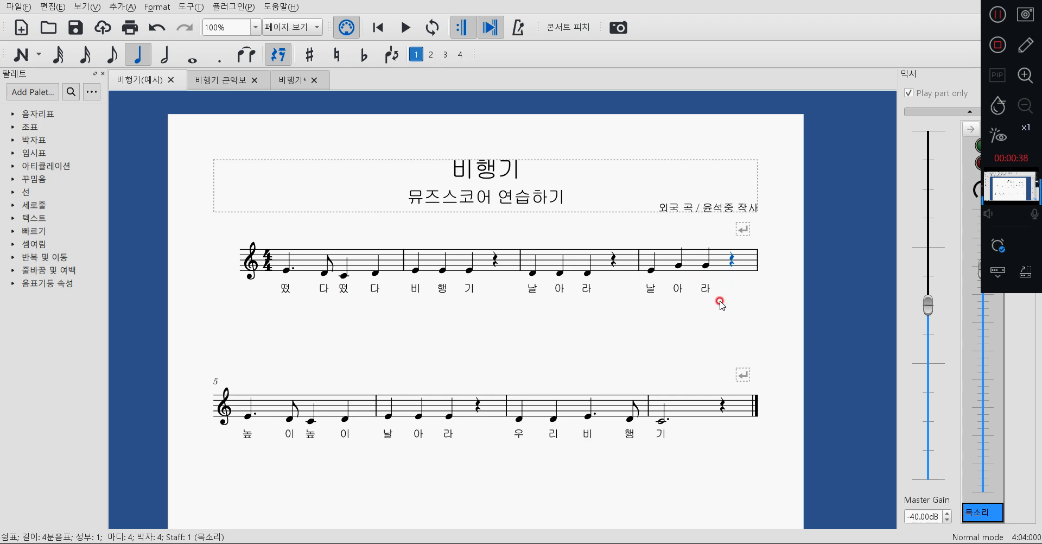
click(702, 404)
scroll(623, 179, down, 8)
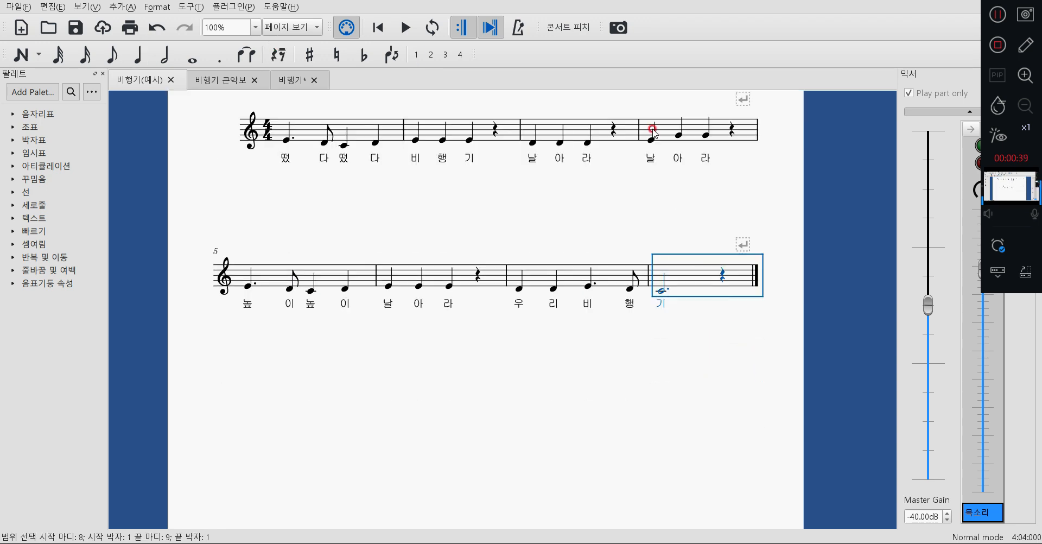
click(637, 340)
scroll(637, 340, up, 8)
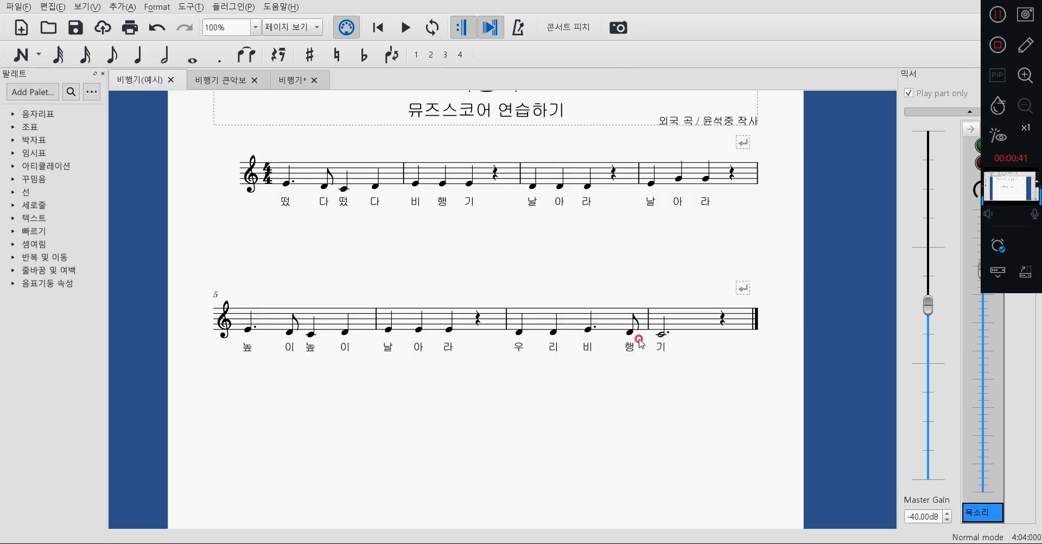
click(701, 325)
click(548, 318)
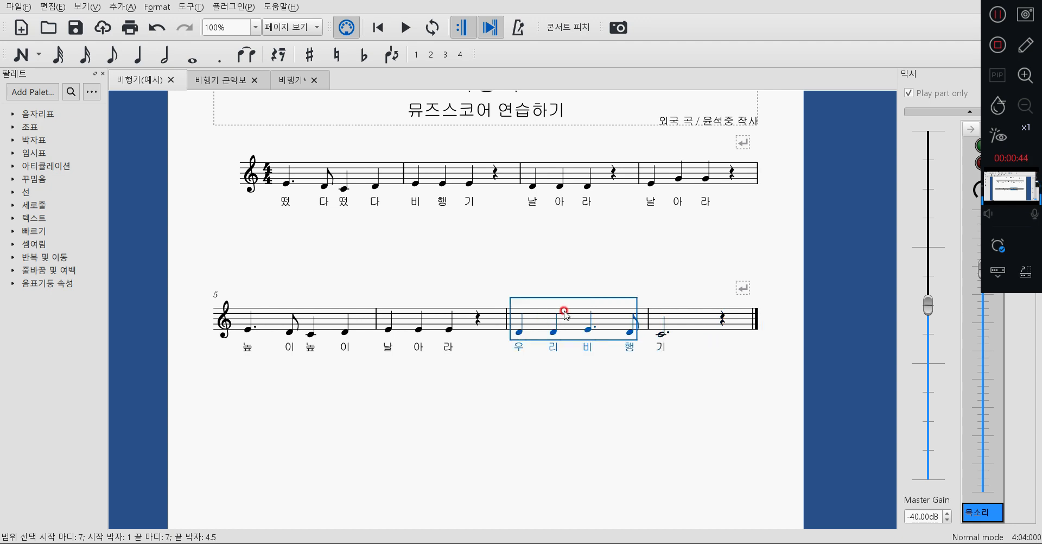
click(497, 317)
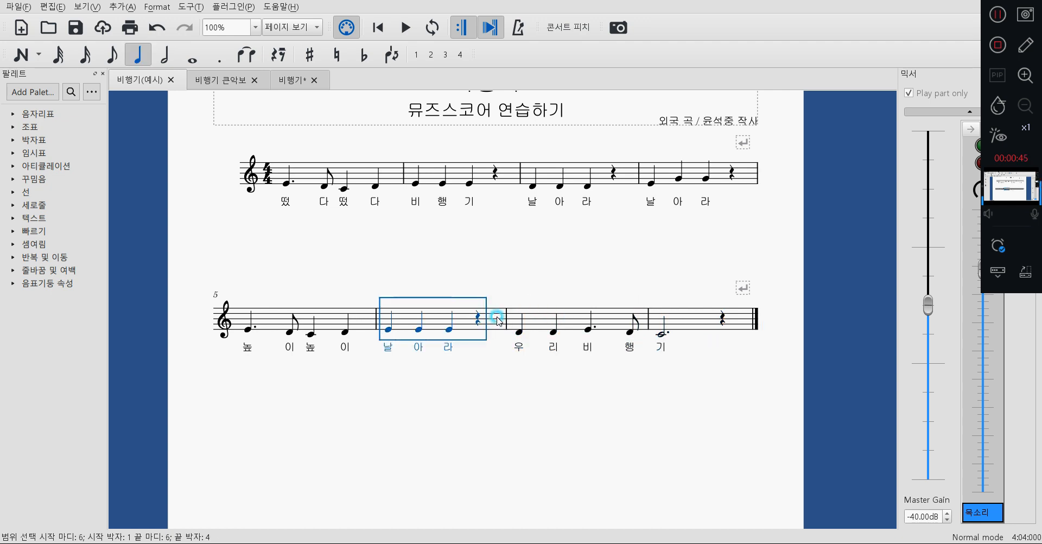
click(332, 326)
scroll(536, 365, up, 2)
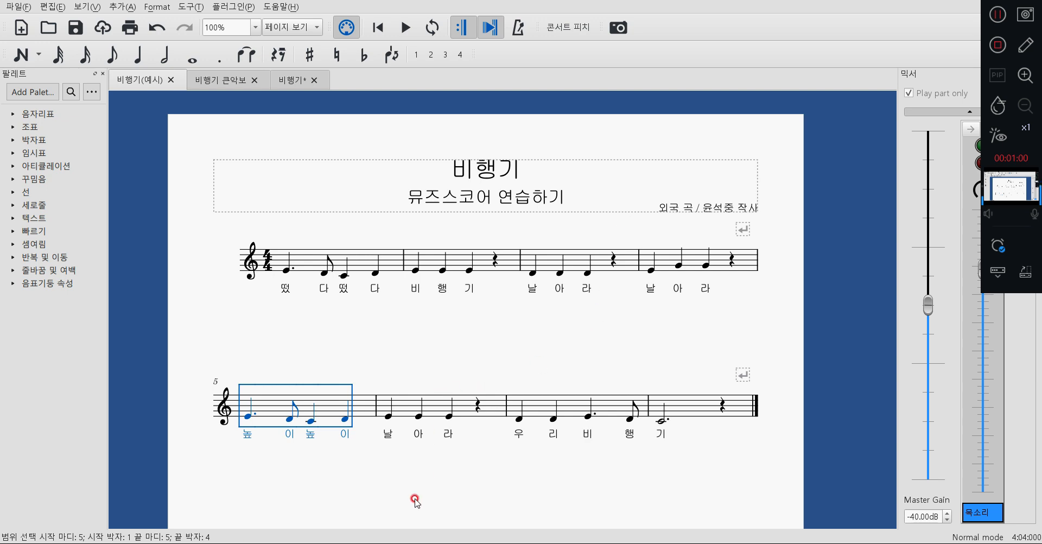
click(477, 372)
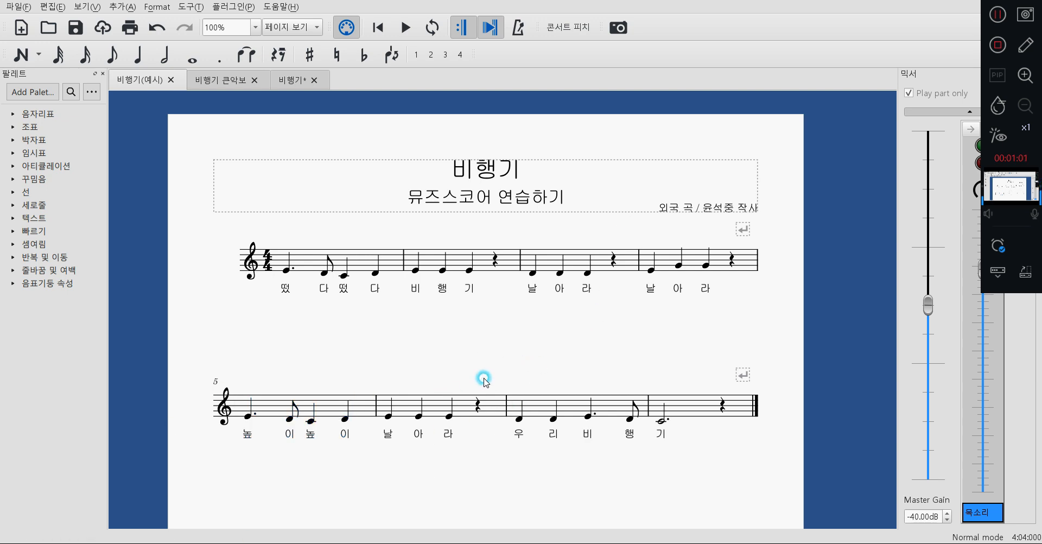
Switch to the 비행기 큰악보 score and examine its title, composer text, enlarged notes and lyrics, and measures per system.
click(224, 84)
scroll(451, 386, up, 6)
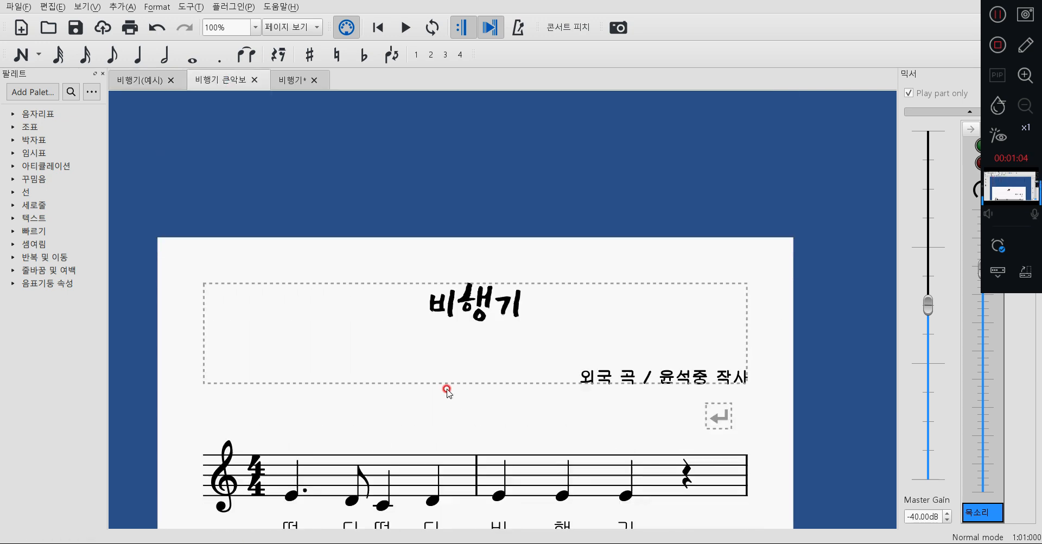
scroll(446, 388, down, 1)
click(485, 260)
click(637, 333)
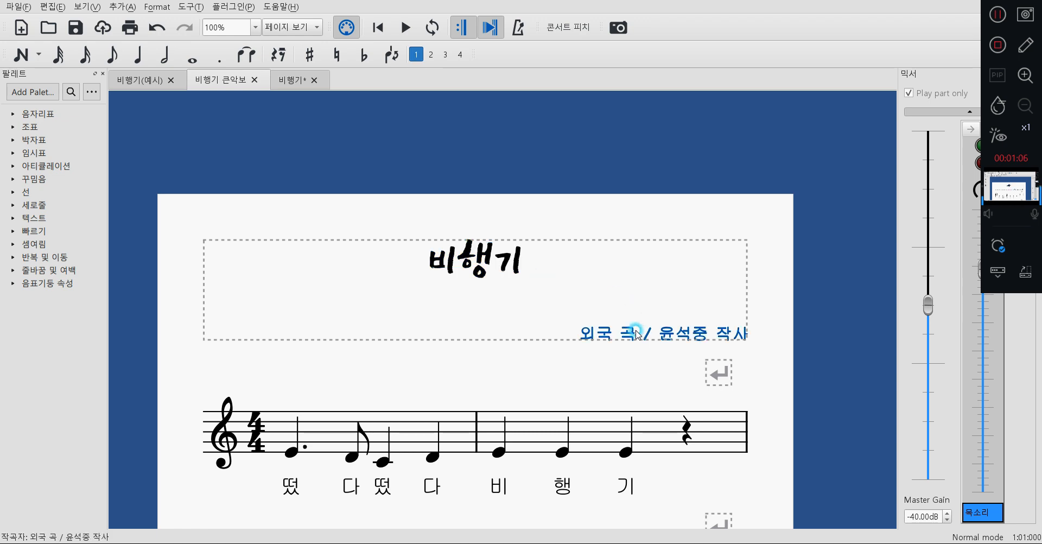
scroll(705, 434, down, 6)
scroll(489, 326, down, 7)
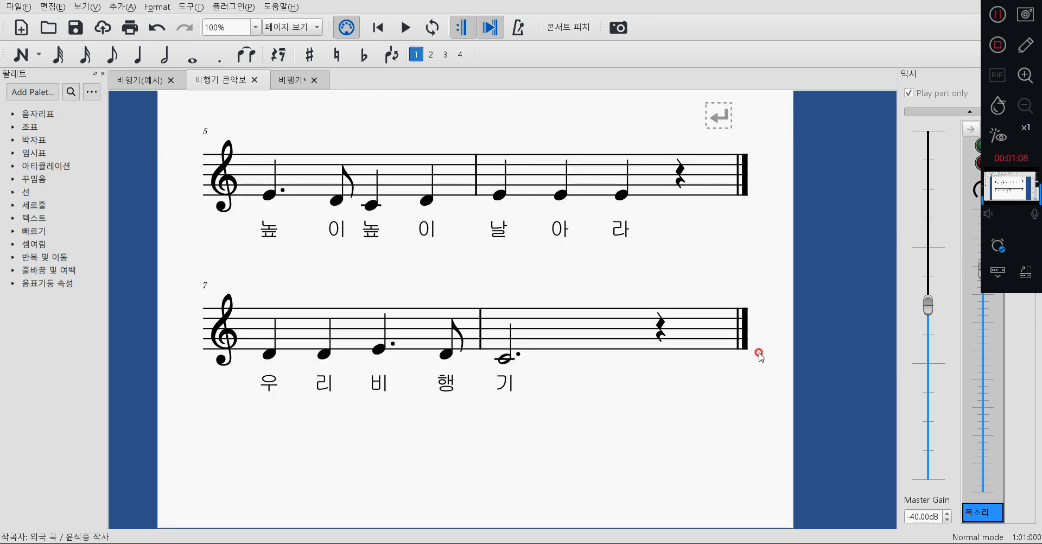
scroll(588, 330, up, 7)
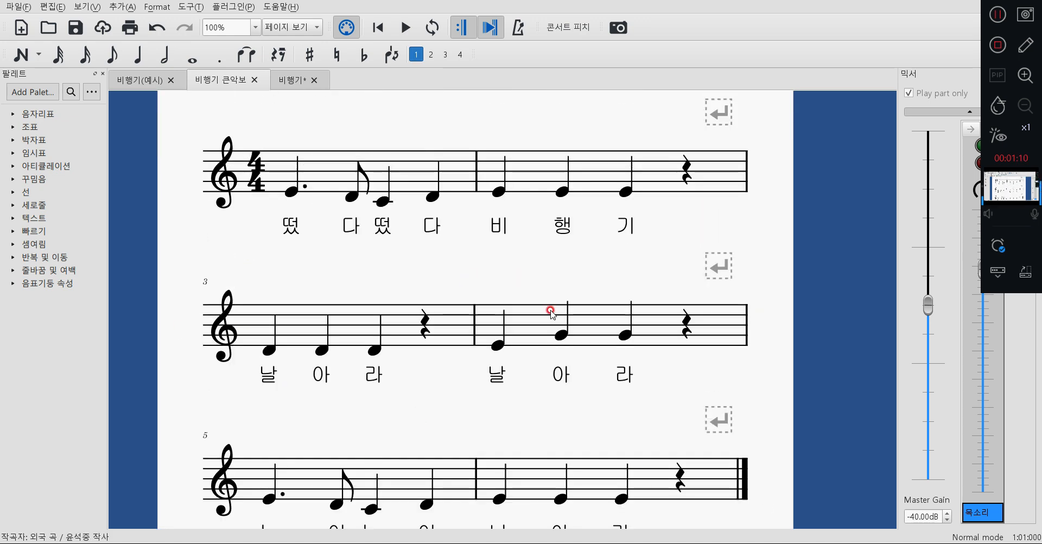
scroll(550, 311, up, 3)
scroll(587, 356, down, 1)
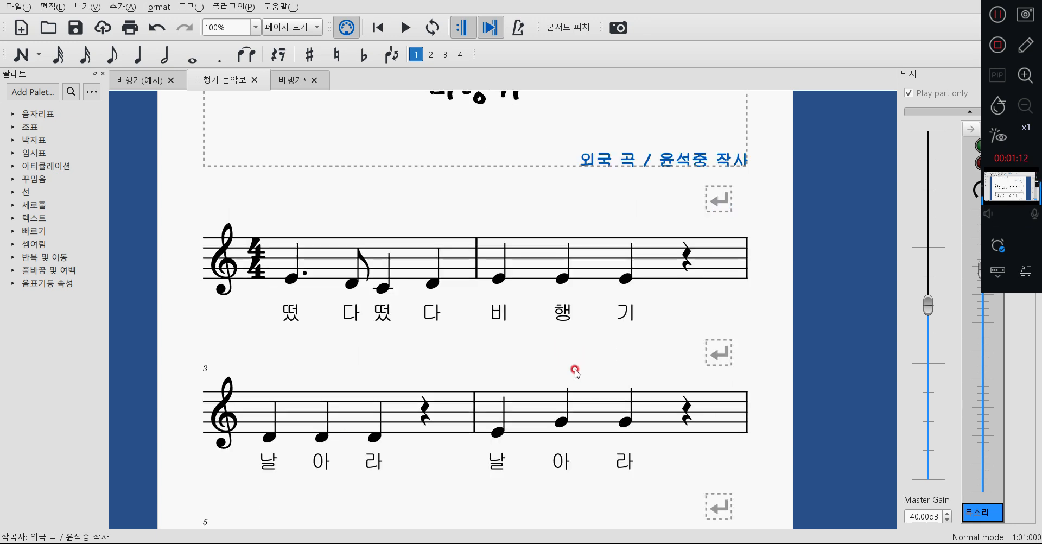
scroll(402, 369, down, 1)
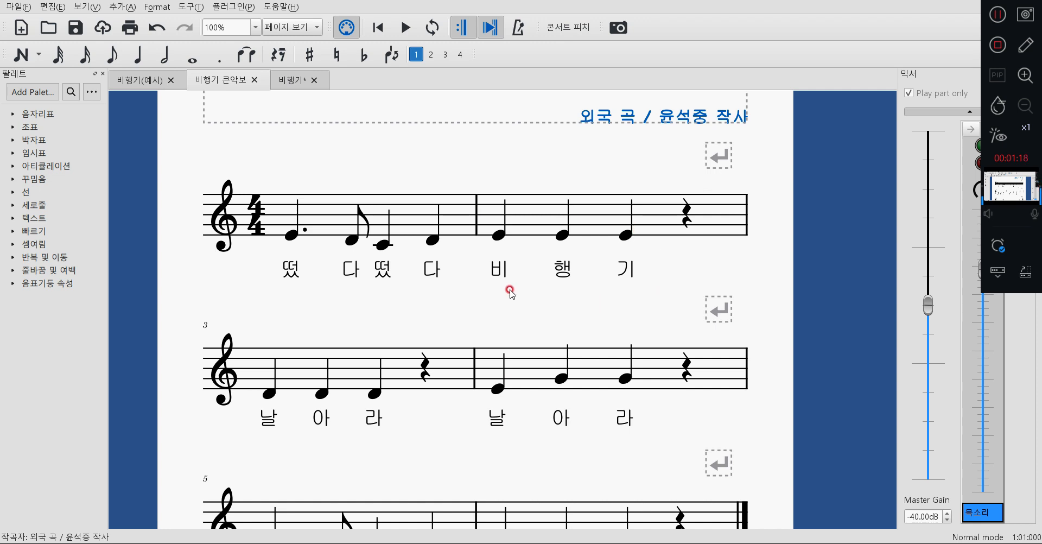
scroll(247, 234, down, 1)
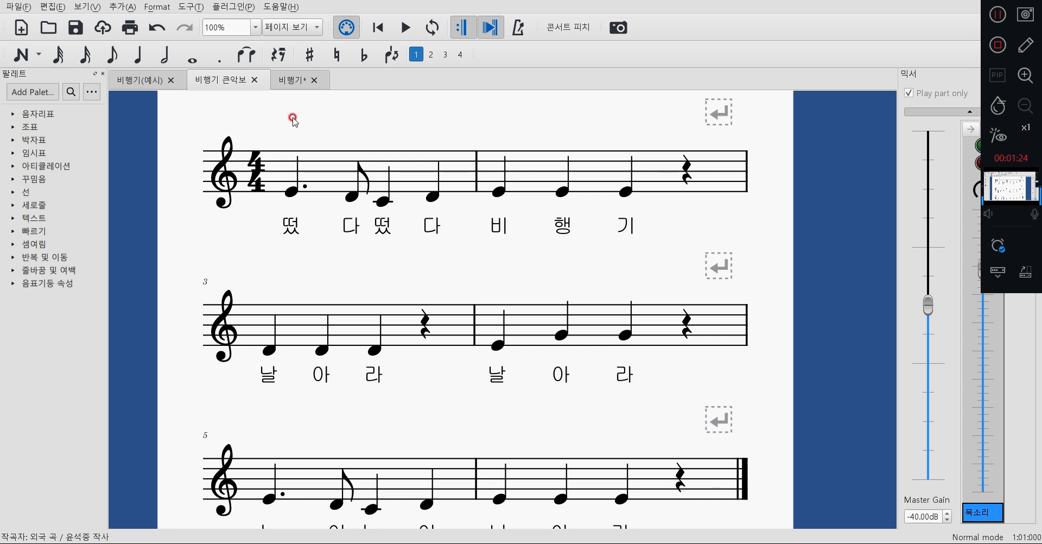
Switch to the 비행기 score and inspect its layout, including the empty measures following the last sung note.
click(286, 87)
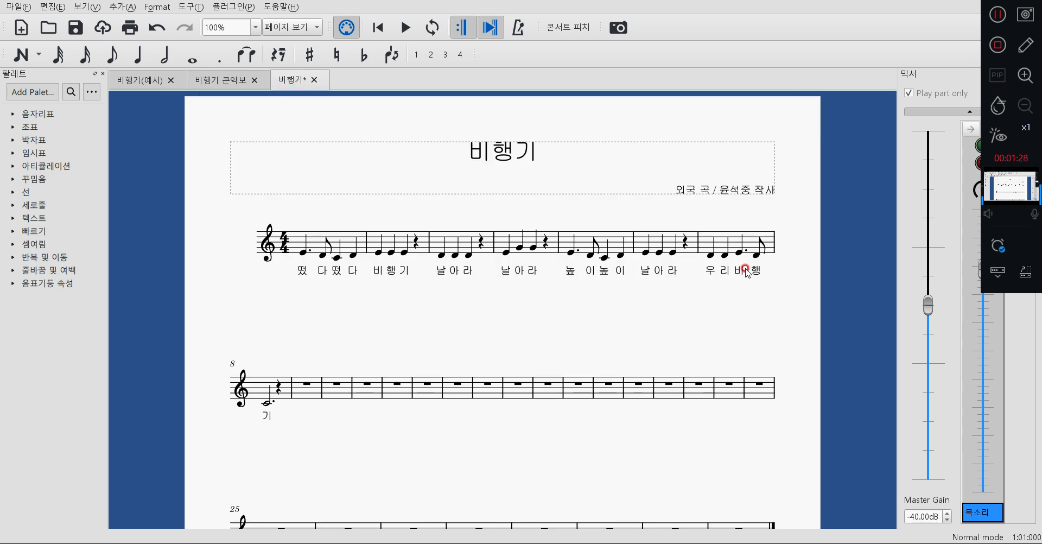
scroll(773, 331, down, 3)
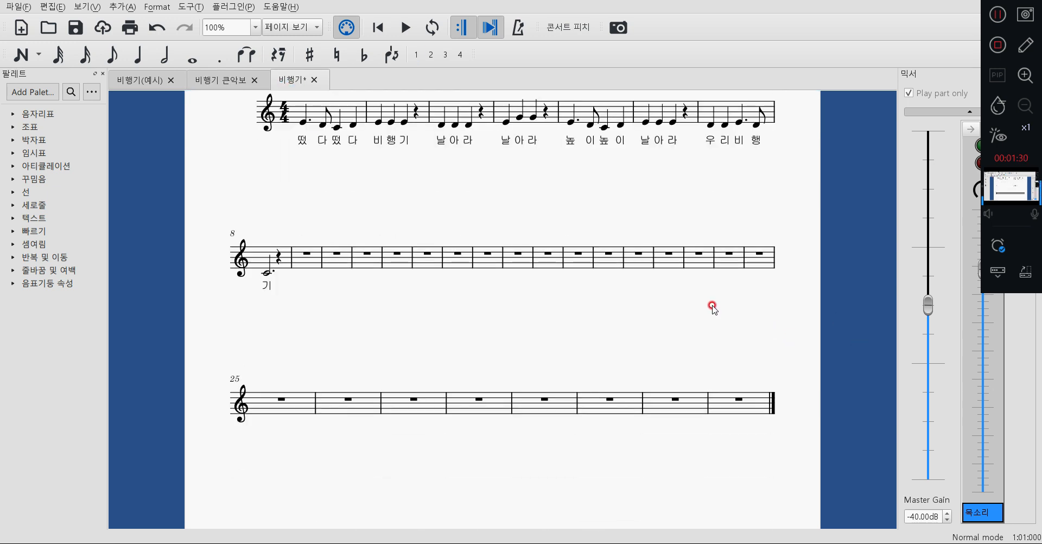
scroll(662, 216, up, 1)
scroll(650, 234, up, 2)
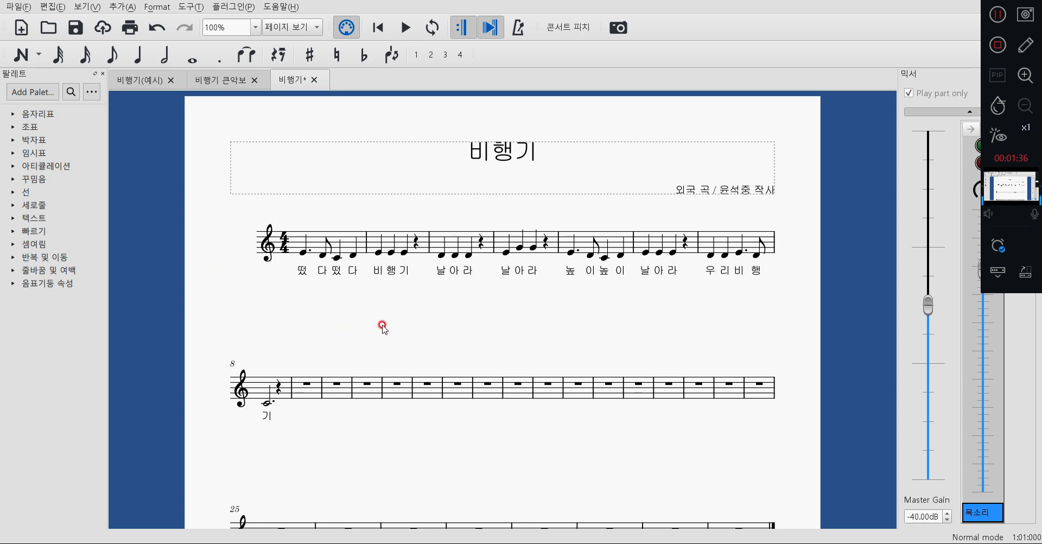
scroll(333, 386, up, 1)
scroll(347, 388, down, 3)
scroll(356, 389, down, 3)
scroll(575, 423, up, 3)
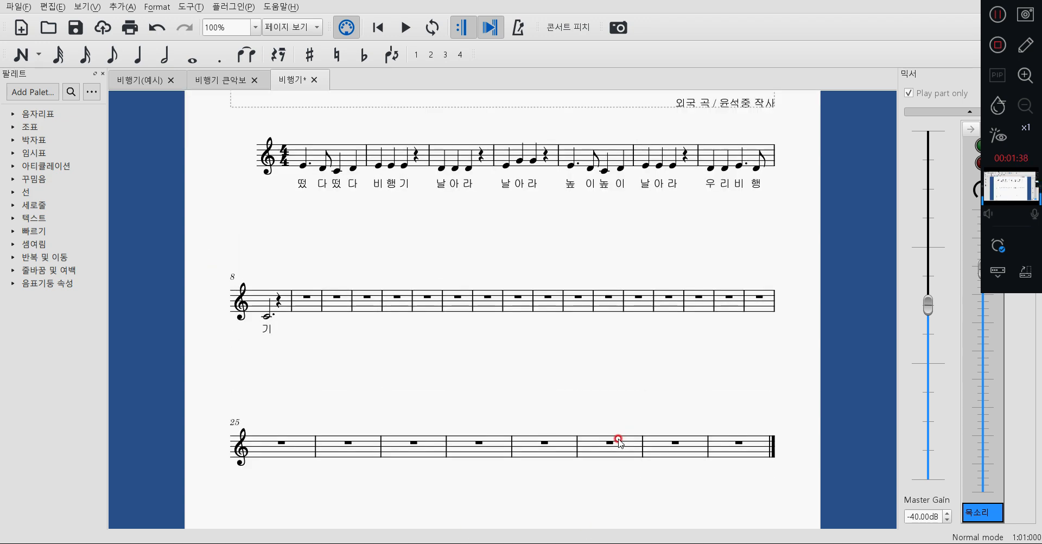
scroll(614, 437, up, 2)
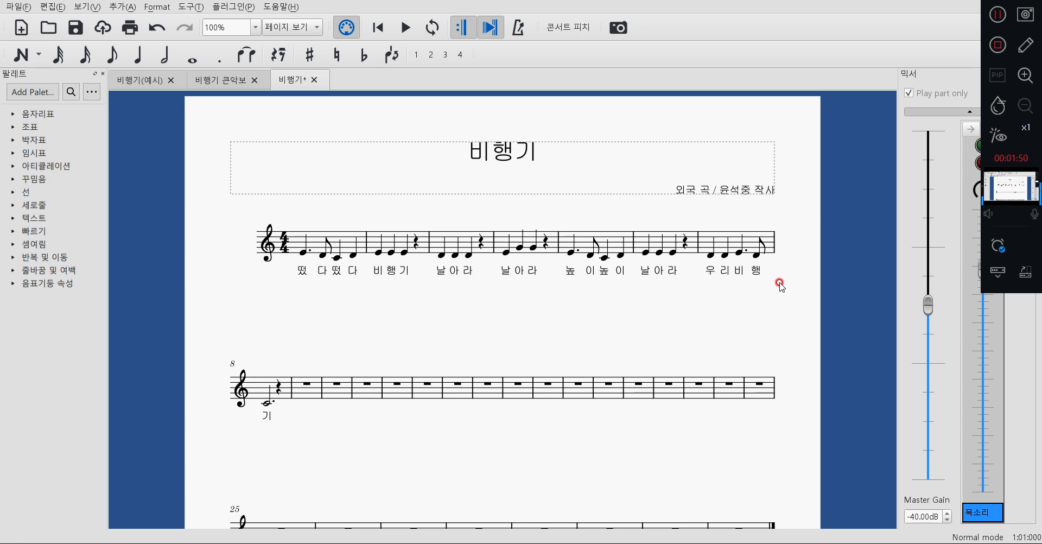
Select all empty measures from measure 9 to the end of the 비행기 score and remove the selected range.
scroll(748, 282, down, 2)
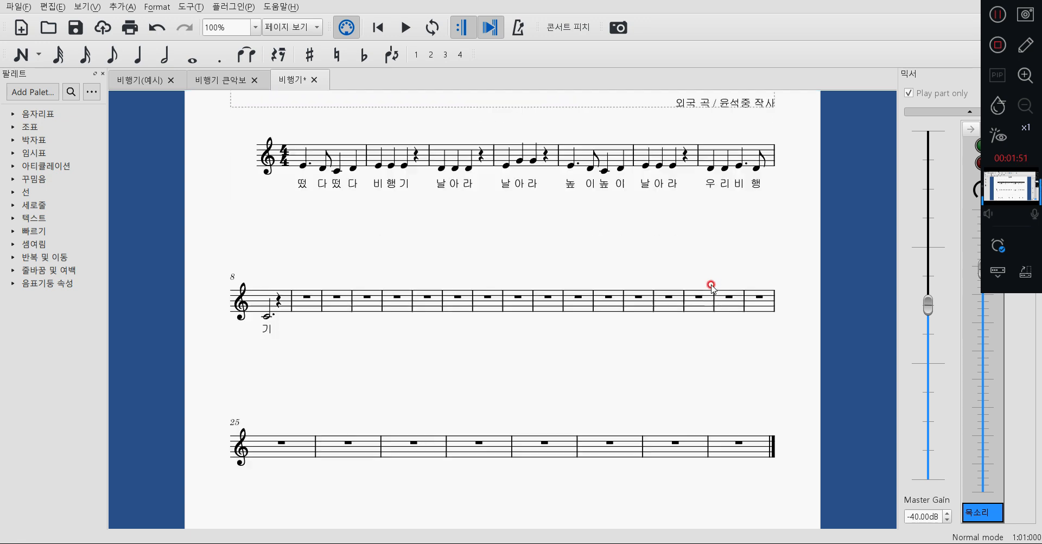
click(317, 291)
click(724, 453)
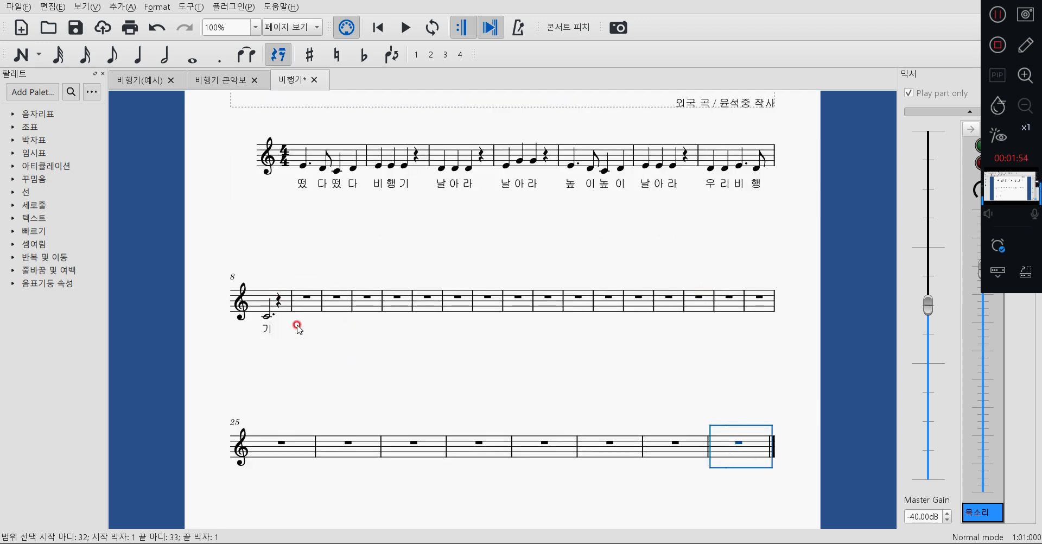
click(307, 303)
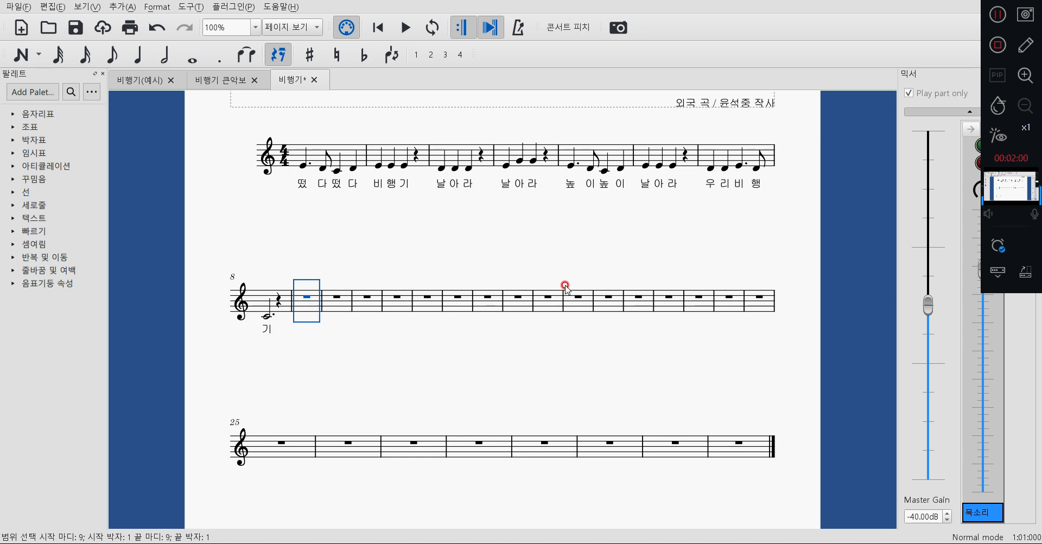
shift+click(729, 447)
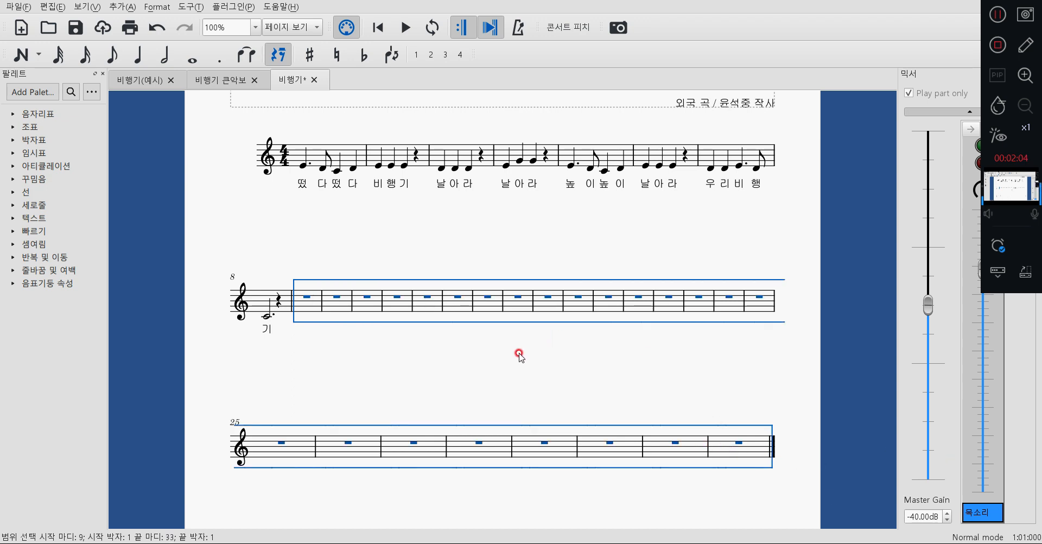
right_click(469, 303)
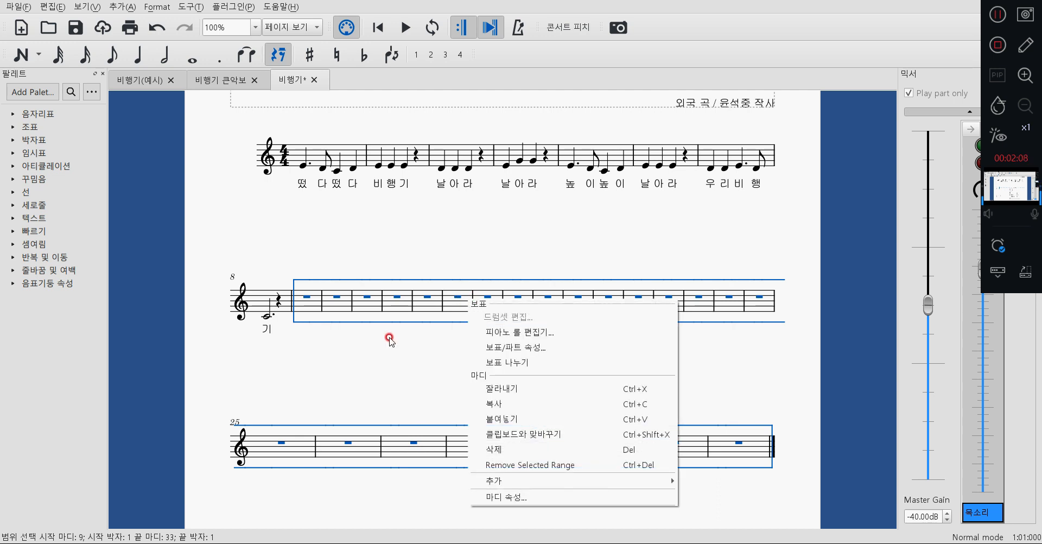
click(515, 464)
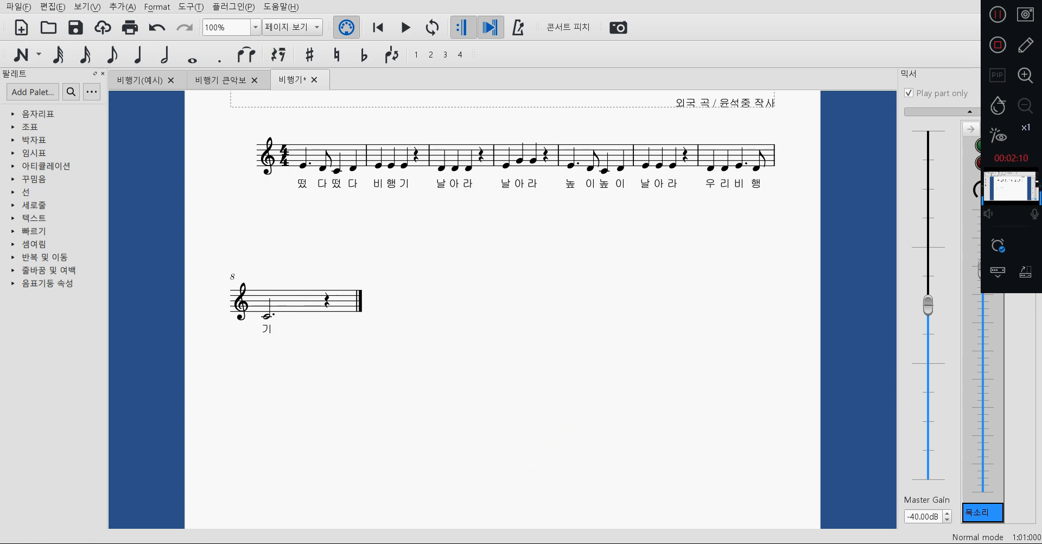
scroll(564, 276, up, 2)
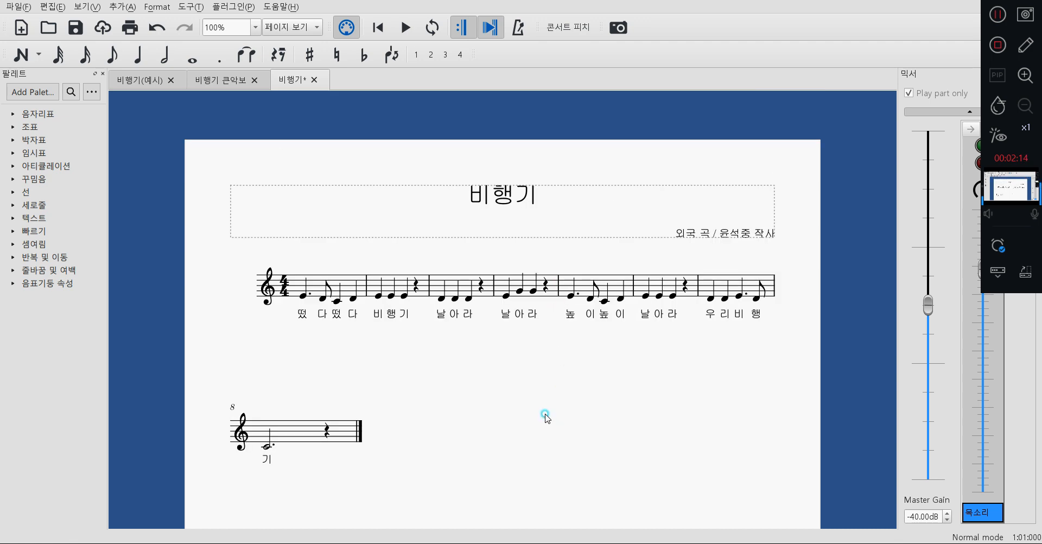
click(598, 422)
Open the score (악보) page of the style settings and move the dialog clear of the first measures.
click(169, 7)
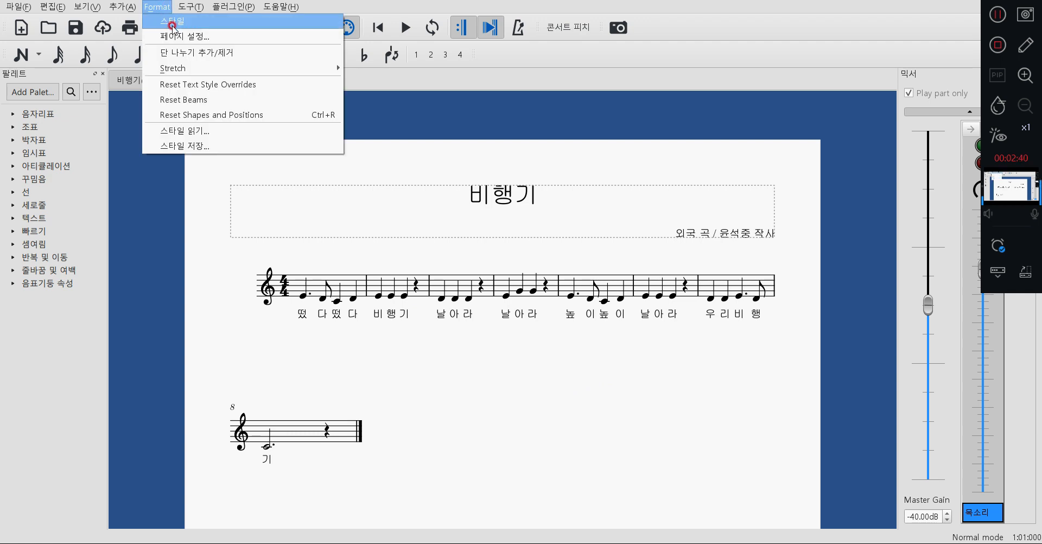
click(168, 21)
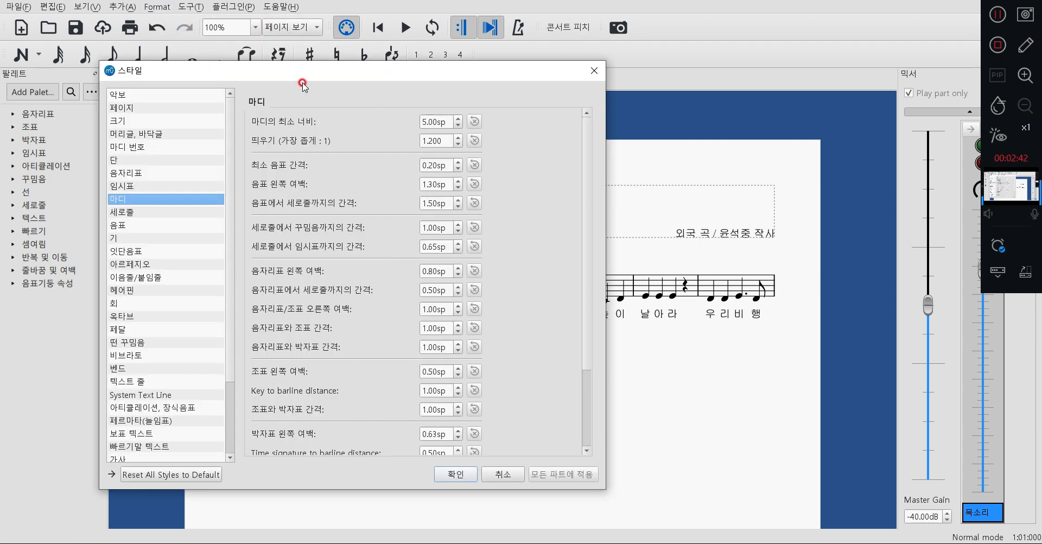
drag(400, 74, 694, 132)
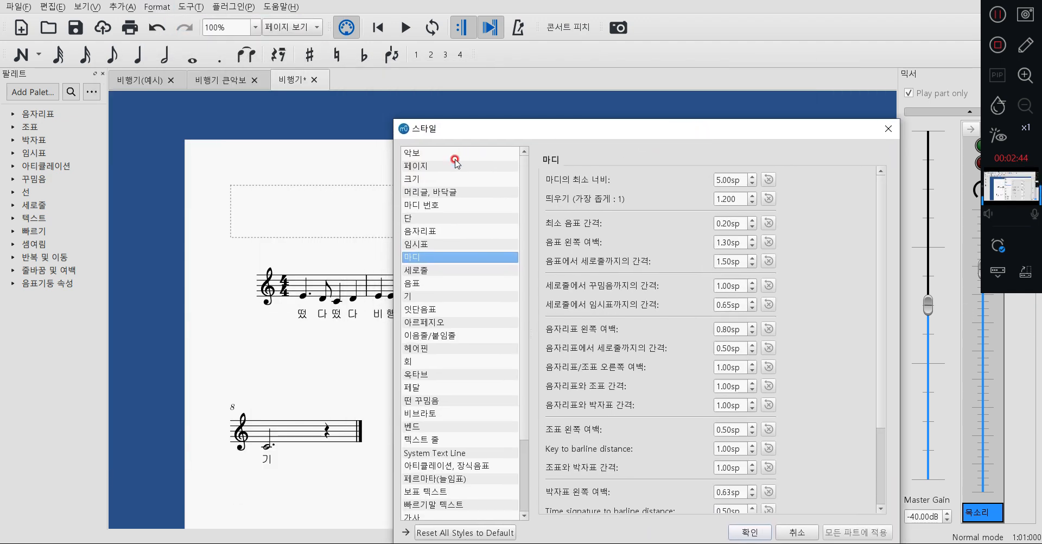
click(453, 156)
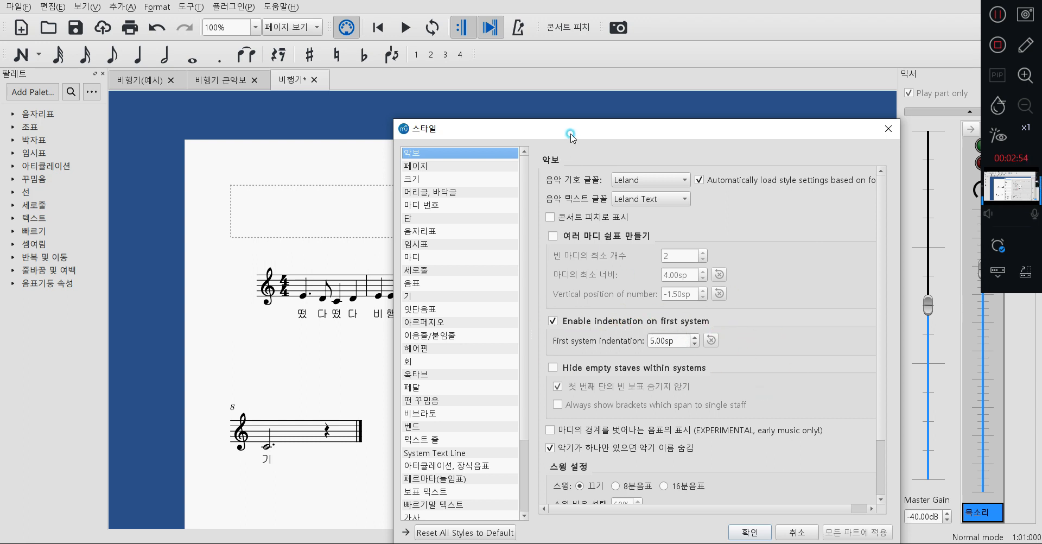
drag(570, 136, 623, 87)
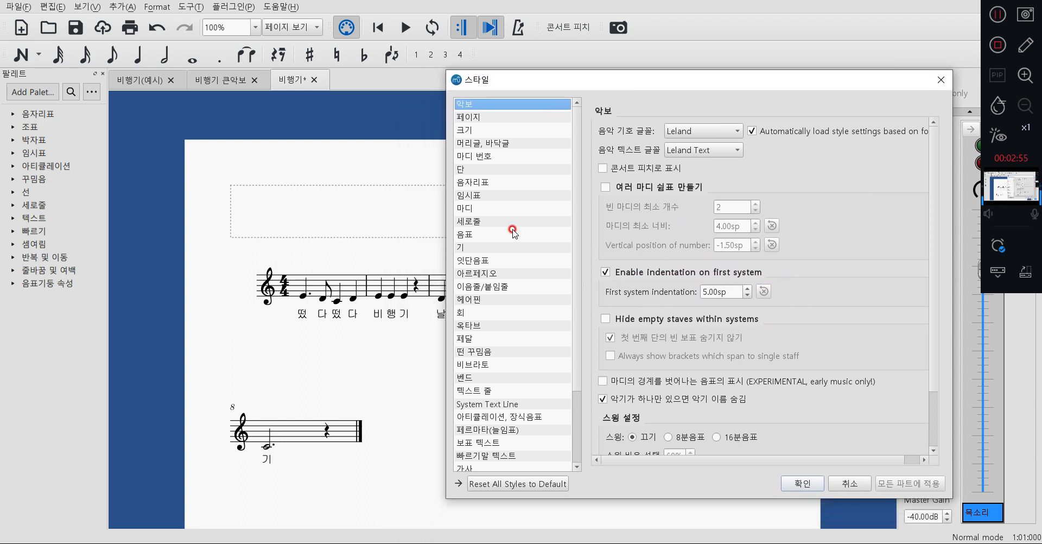
Try out smaller first system indentations and restore the value to 5.00sp.
click(747, 295)
click(748, 295)
click(748, 295)
click(748, 295)
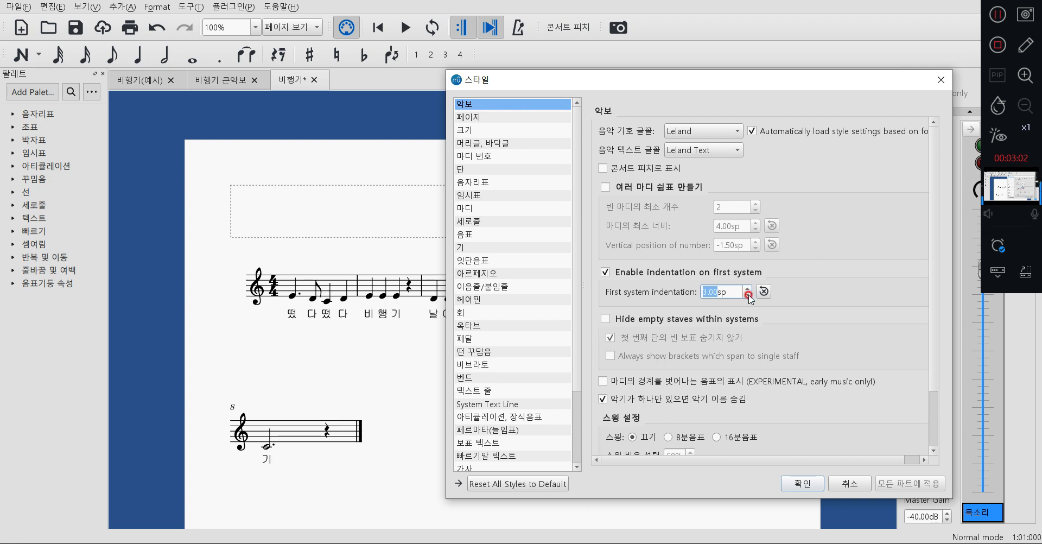
click(748, 295)
click(748, 288)
click(748, 288)
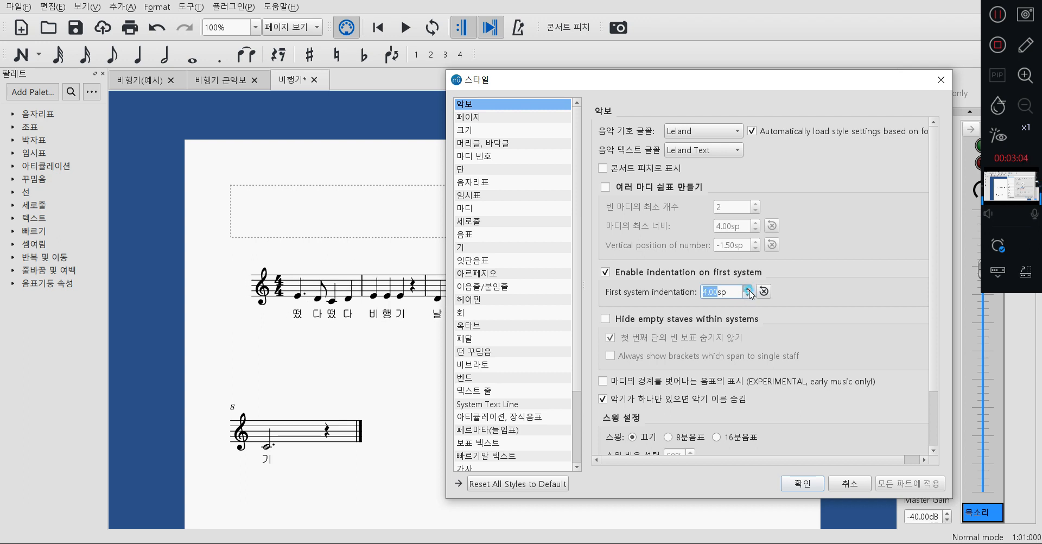
click(747, 288)
click(748, 289)
click(748, 288)
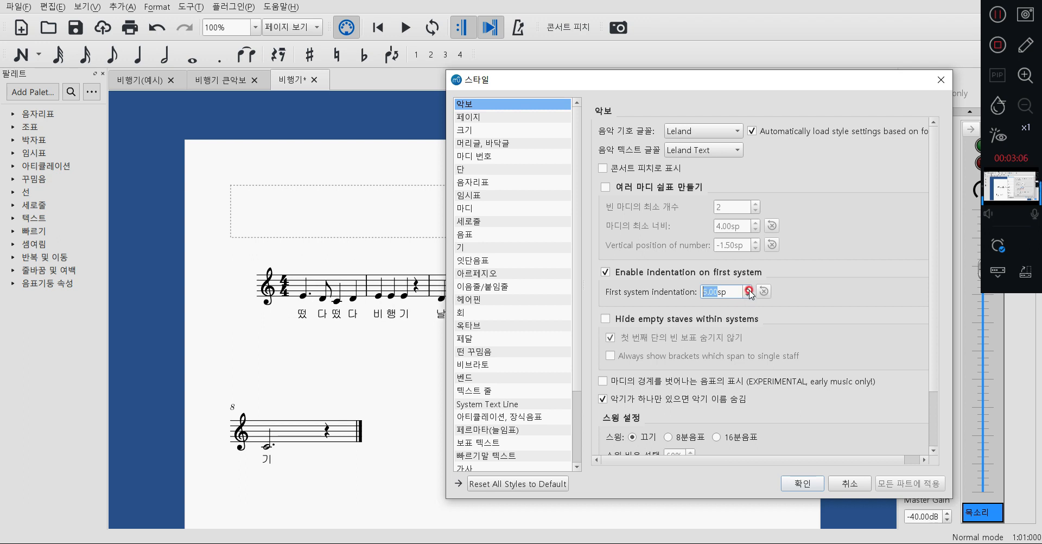
Set the first system indentation to 0.00sp, disable indentation on the first system, and apply the style.
click(747, 296)
click(748, 296)
click(748, 296)
click(748, 296)
click(748, 296)
click(747, 296)
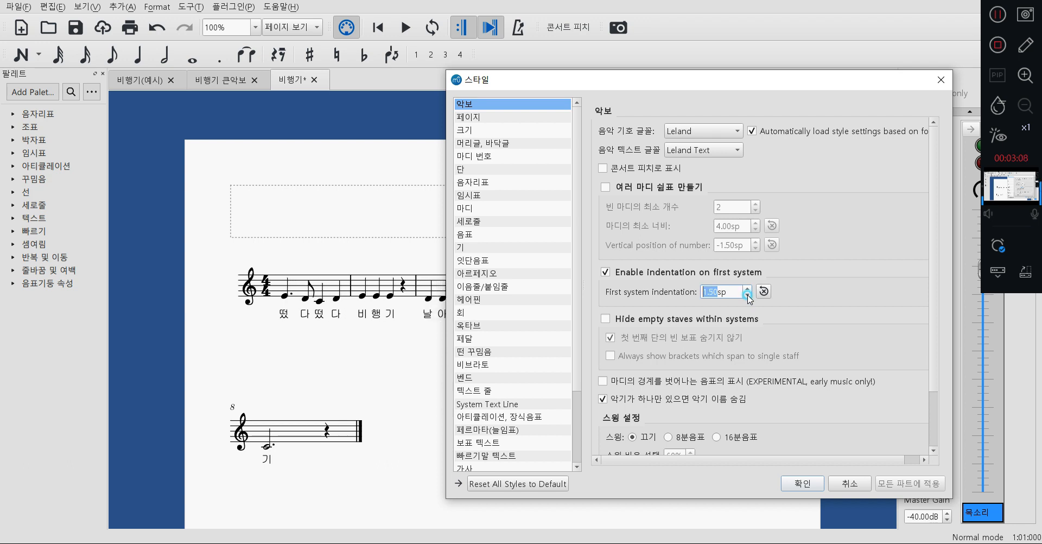
click(747, 296)
click(747, 296)
click(747, 296)
click(747, 297)
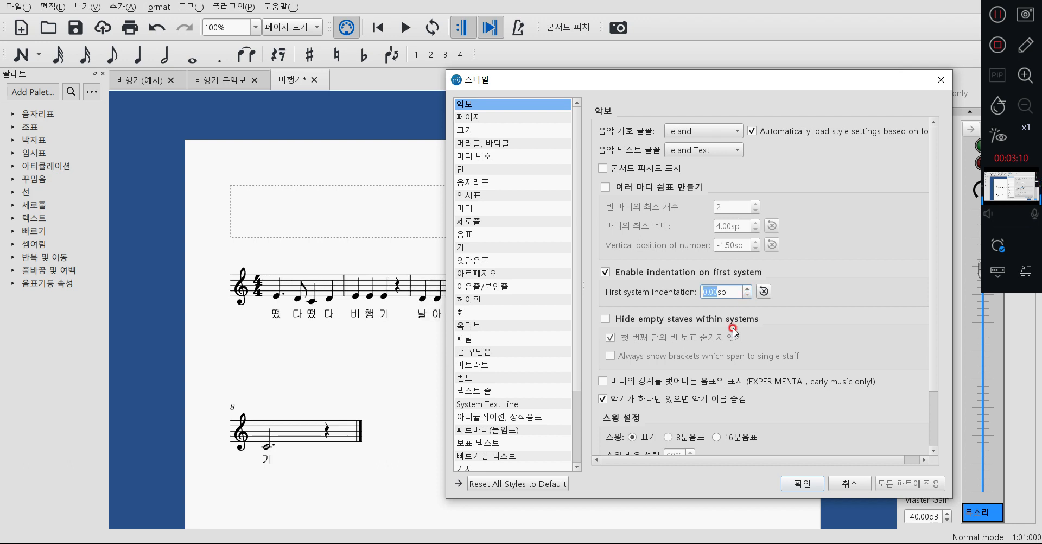
click(605, 273)
click(595, 273)
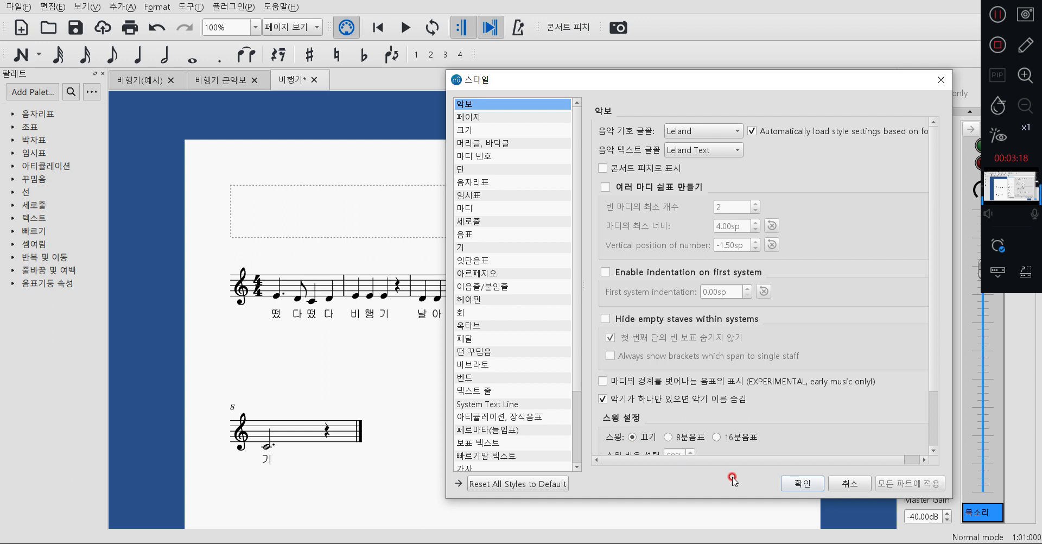
click(802, 483)
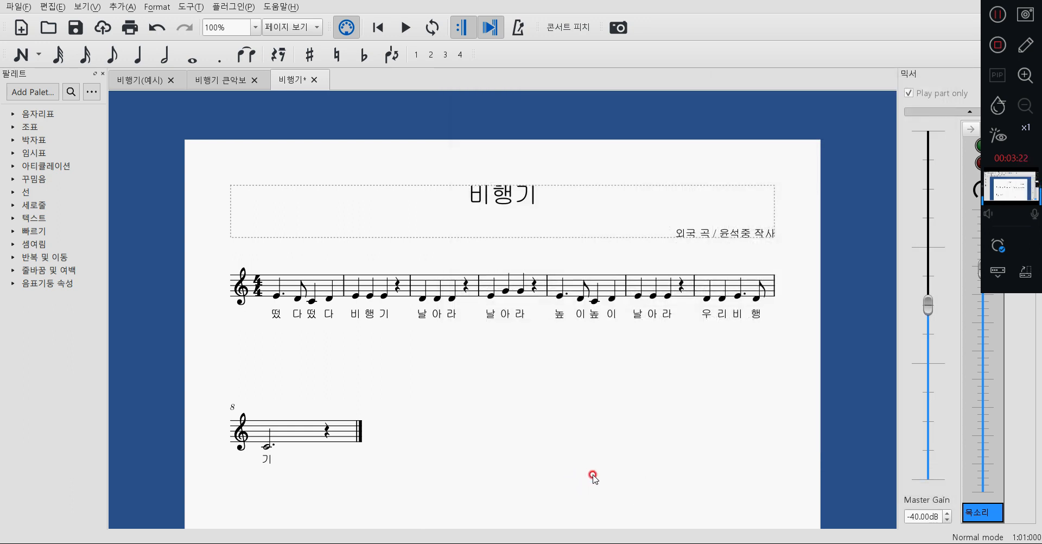
Add a system break after measure 4 of the 비행기 score.
scroll(571, 459, down, 1)
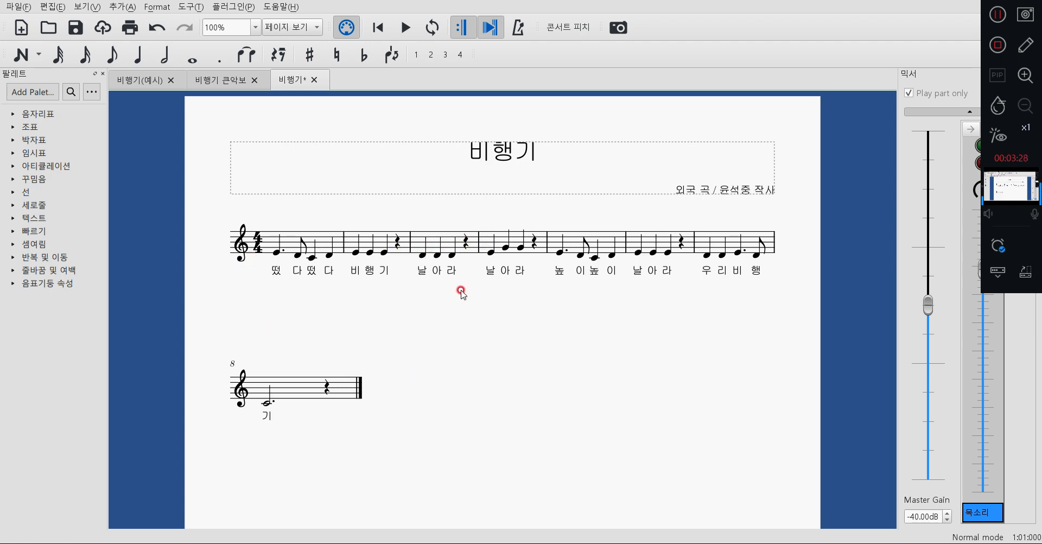
click(536, 245)
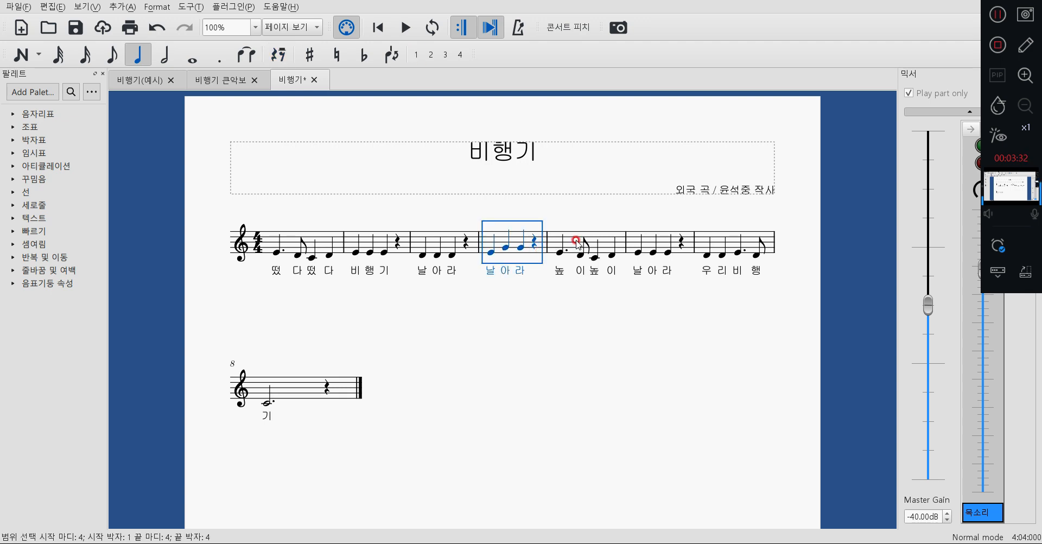
key(Return)
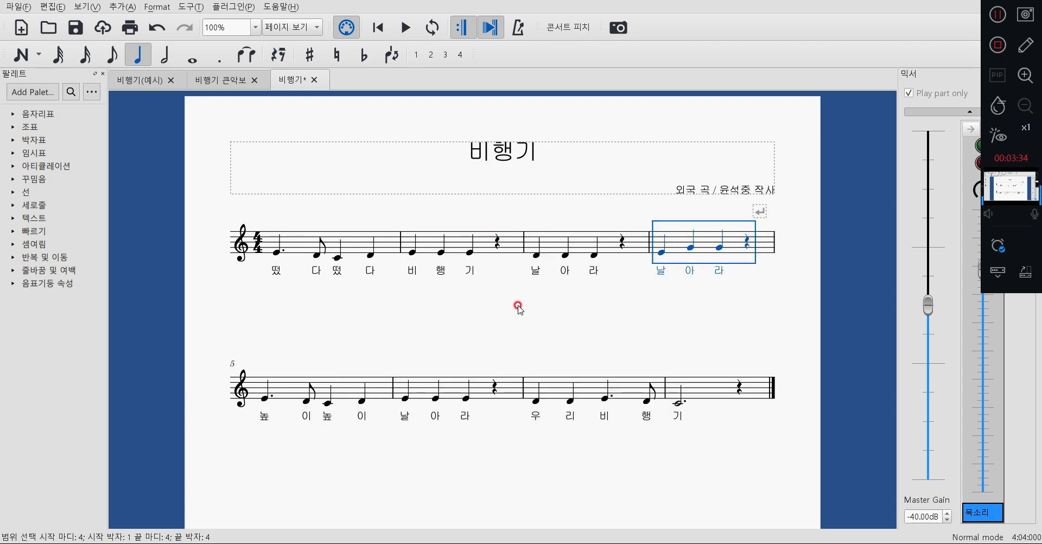
Add a system break after measure 2, the measure with the lyrics 비행기.
click(509, 241)
scroll(508, 245, up, 1)
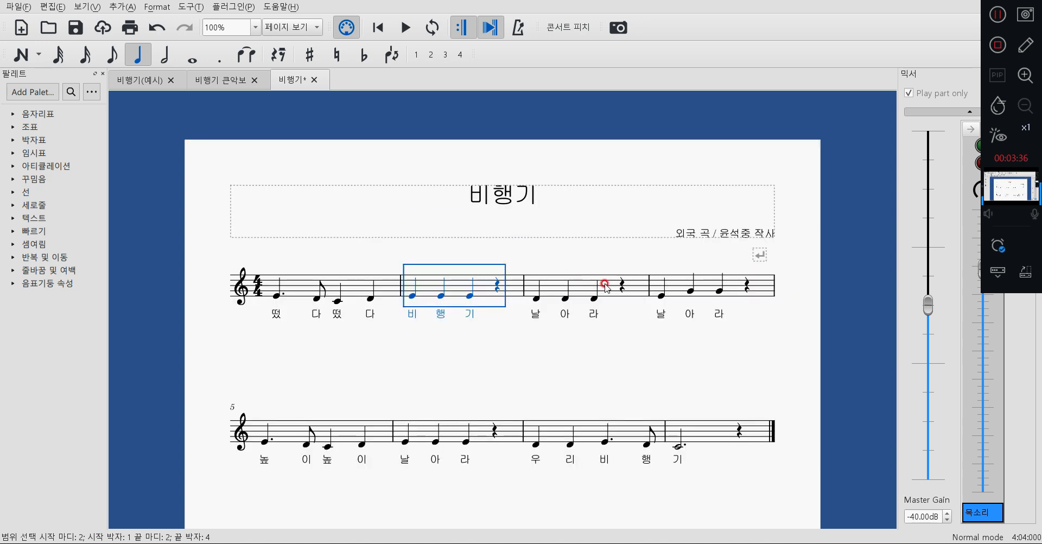
click(383, 289)
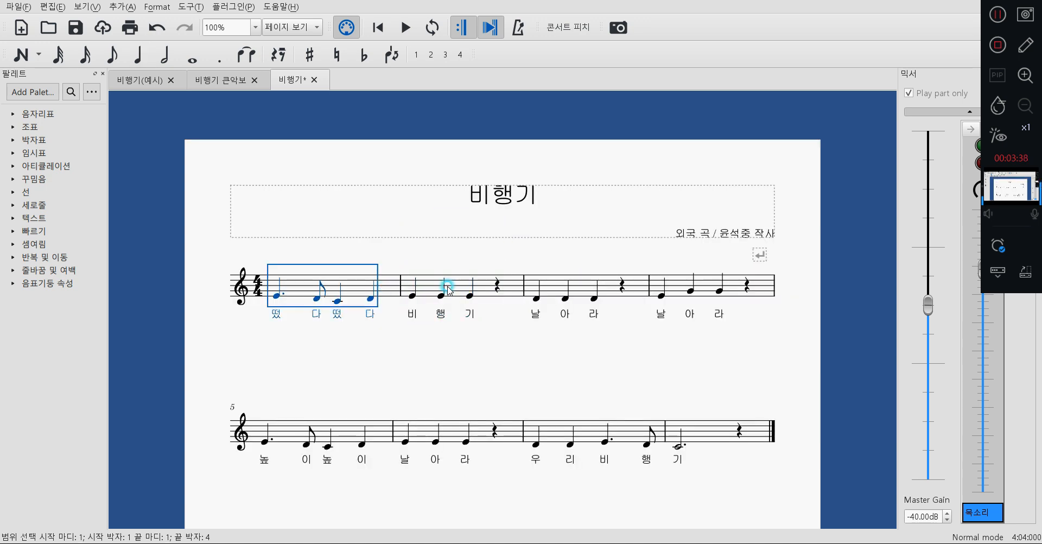
click(516, 291)
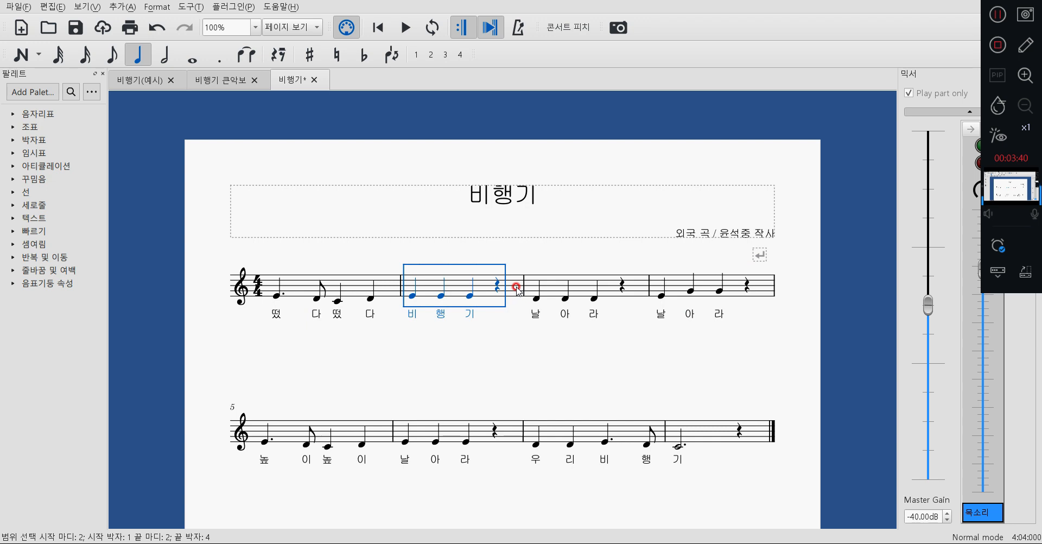
key(Return)
Add a system break after measure 6 of the score.
scroll(516, 325, down, 4)
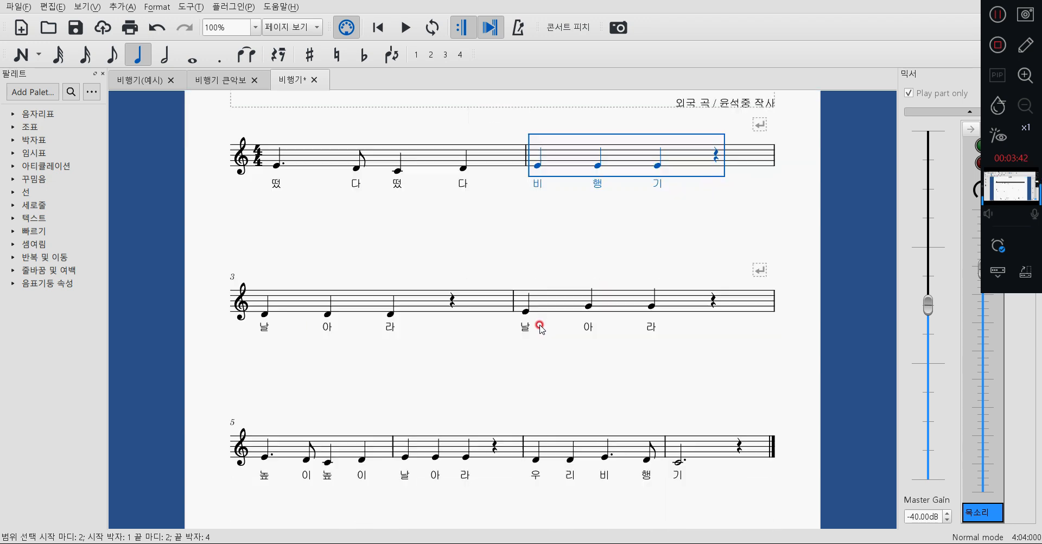
click(504, 411)
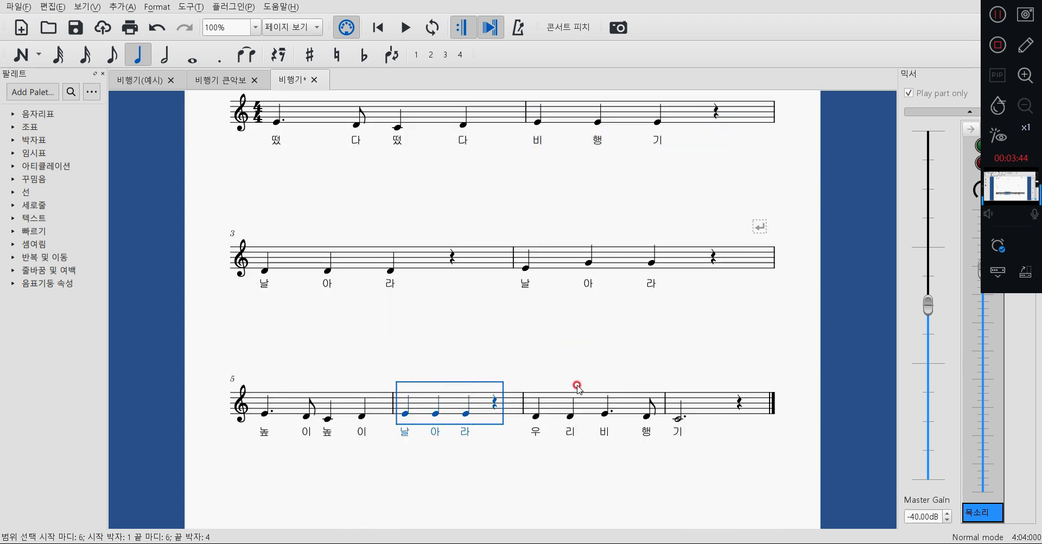
key(Return)
Examine the system breaks and how far measures 7 and 8 extend compared with the other systems.
scroll(530, 434, down, 7)
scroll(599, 365, up, 1)
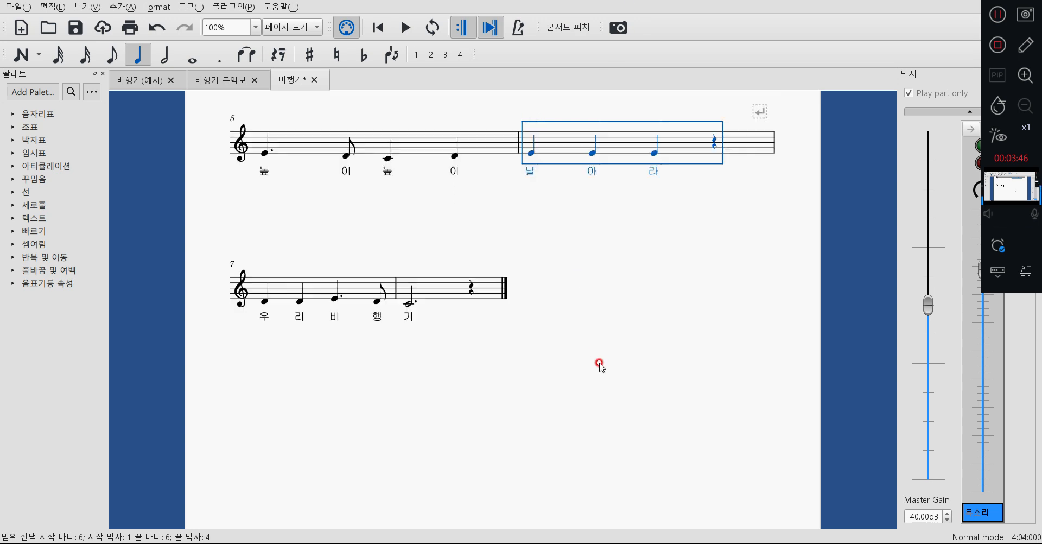
scroll(601, 363, up, 11)
scroll(603, 363, down, 10)
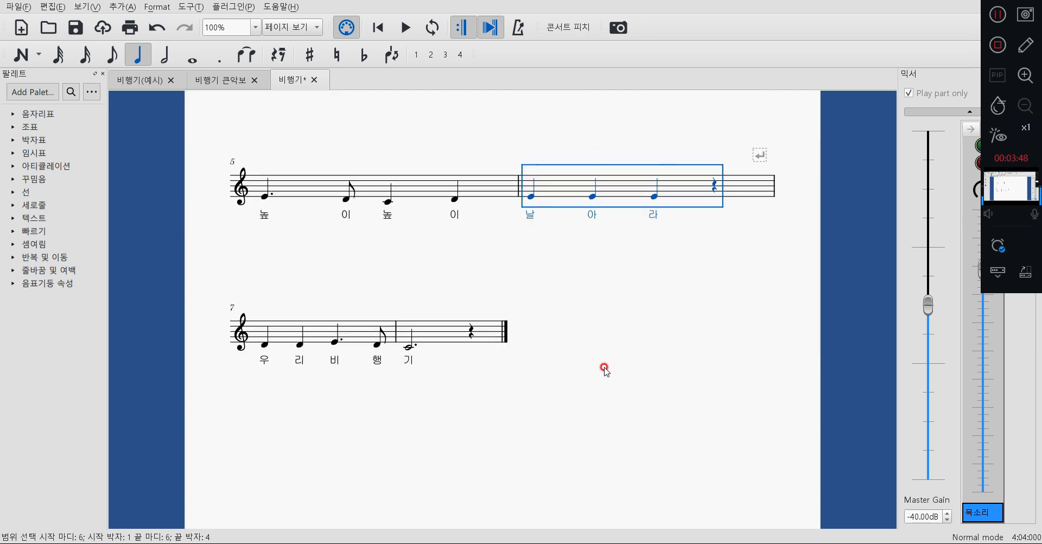
click(359, 334)
click(419, 337)
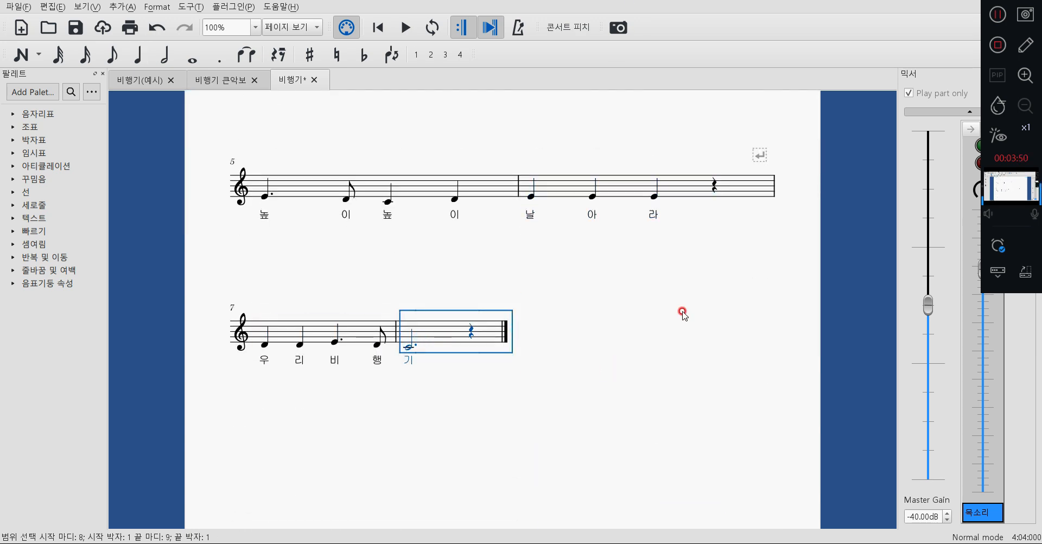
scroll(765, 325, up, 4)
scroll(781, 165, down, 3)
scroll(776, 174, up, 5)
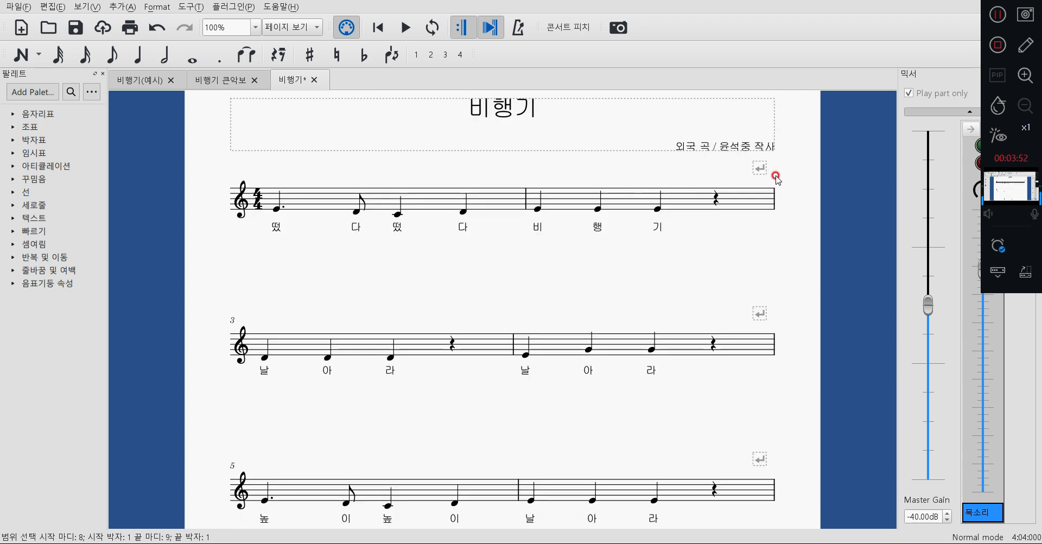
scroll(775, 177, down, 8)
click(531, 313)
drag(480, 396, 577, 377)
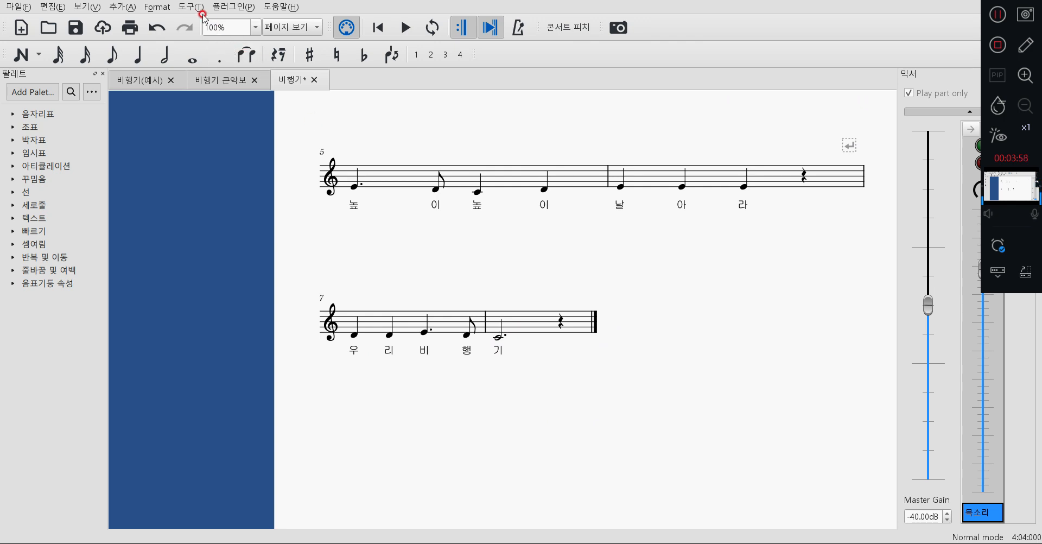
Set the minimum measure width (마디의 최소 너비) to 12.00sp in the measure style settings and apply it.
click(162, 7)
click(177, 19)
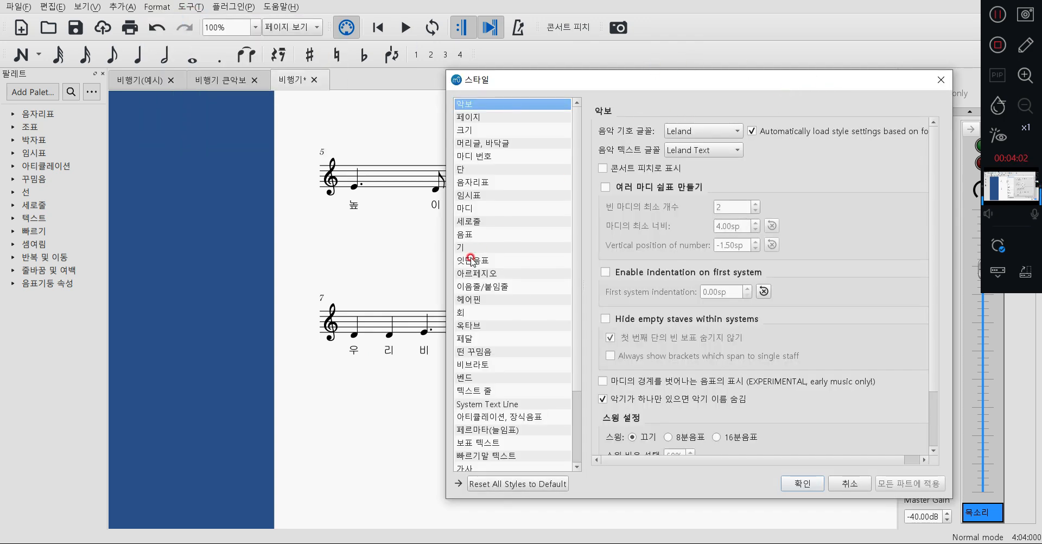
click(470, 209)
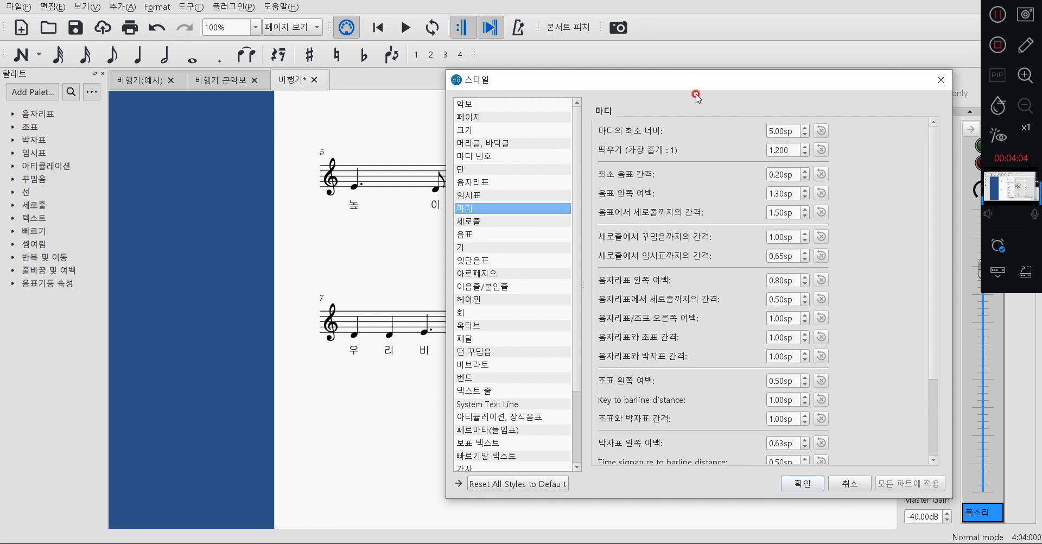
drag(682, 90, 204, 102)
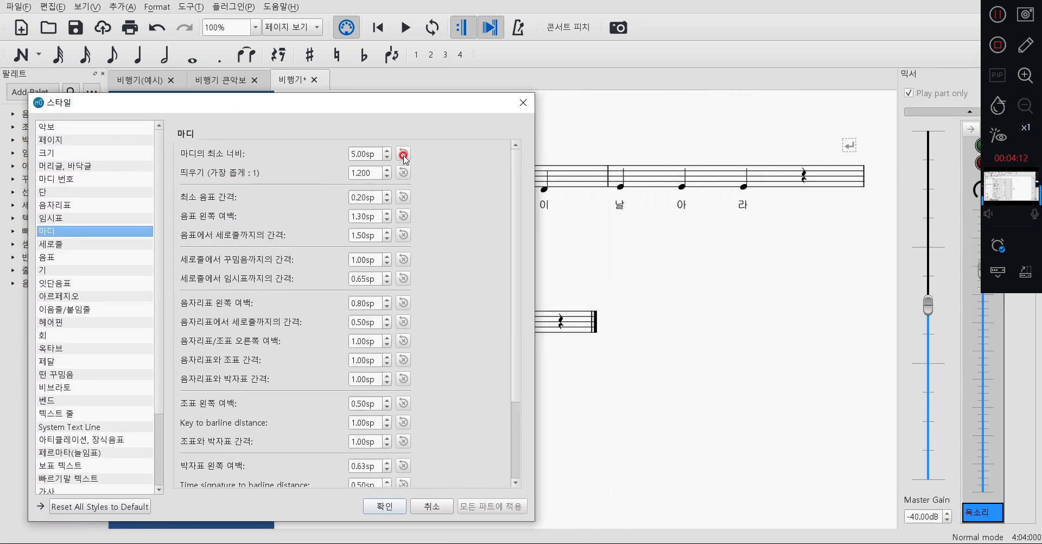
drag(391, 112, 305, 124)
click(300, 161)
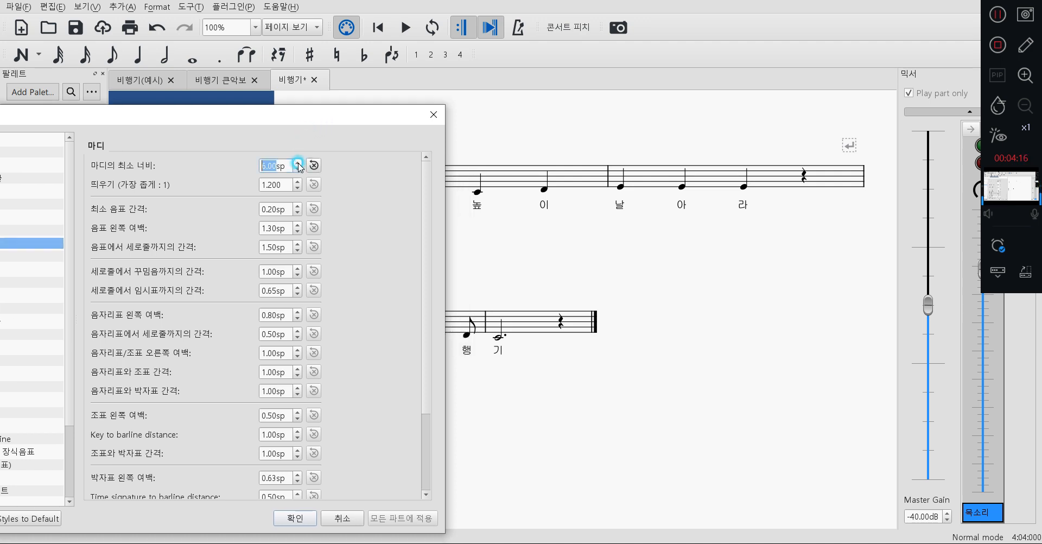
click(298, 163)
click(298, 163)
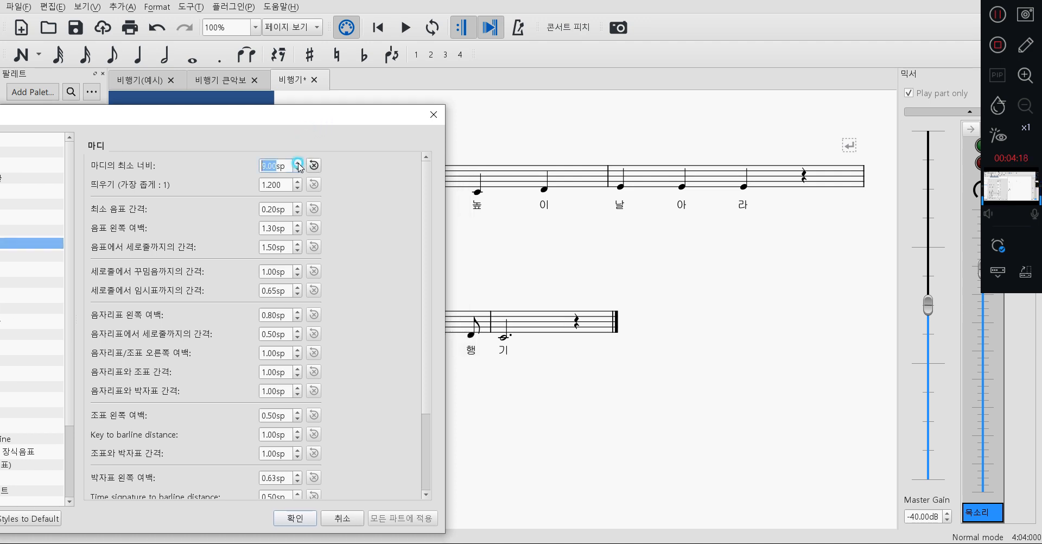
click(298, 163)
click(298, 162)
click(297, 163)
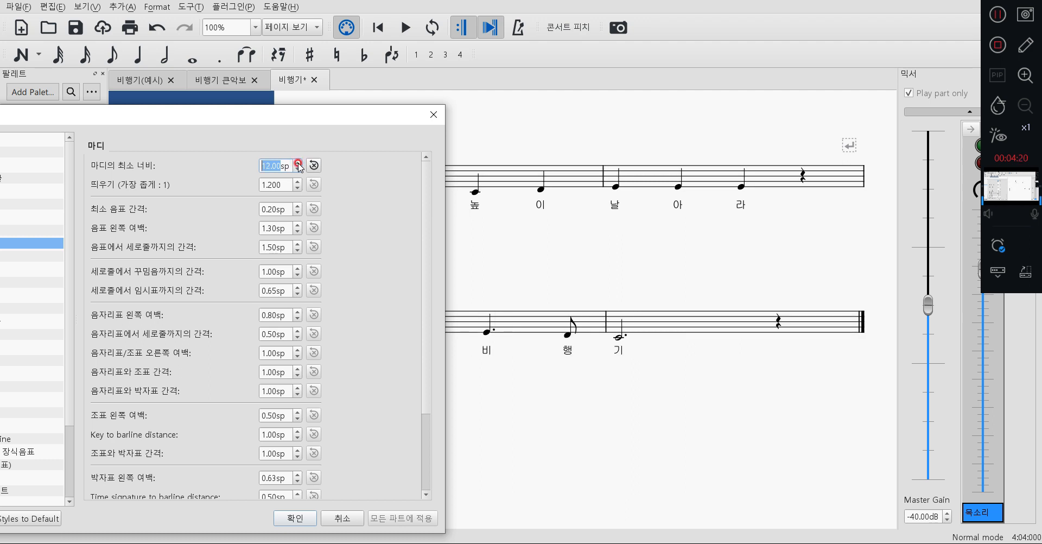
click(334, 184)
drag(356, 121, 588, 0)
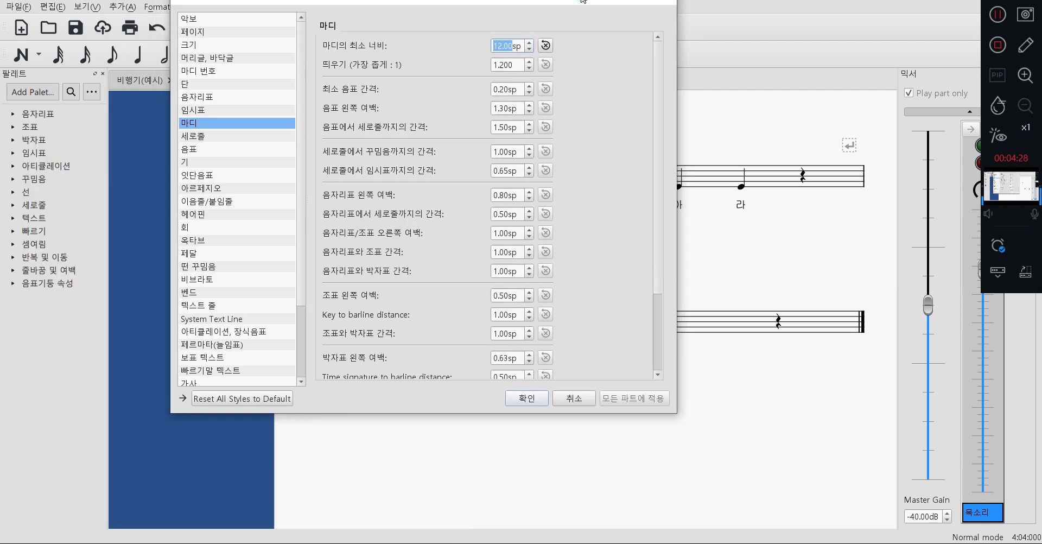
click(526, 399)
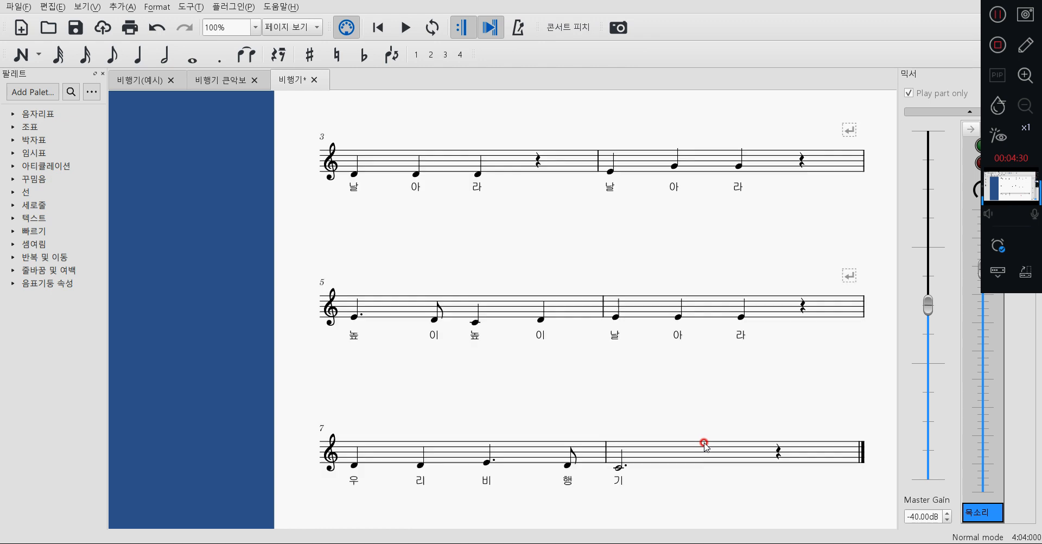
scroll(711, 440, up, 5)
scroll(708, 438, down, 10)
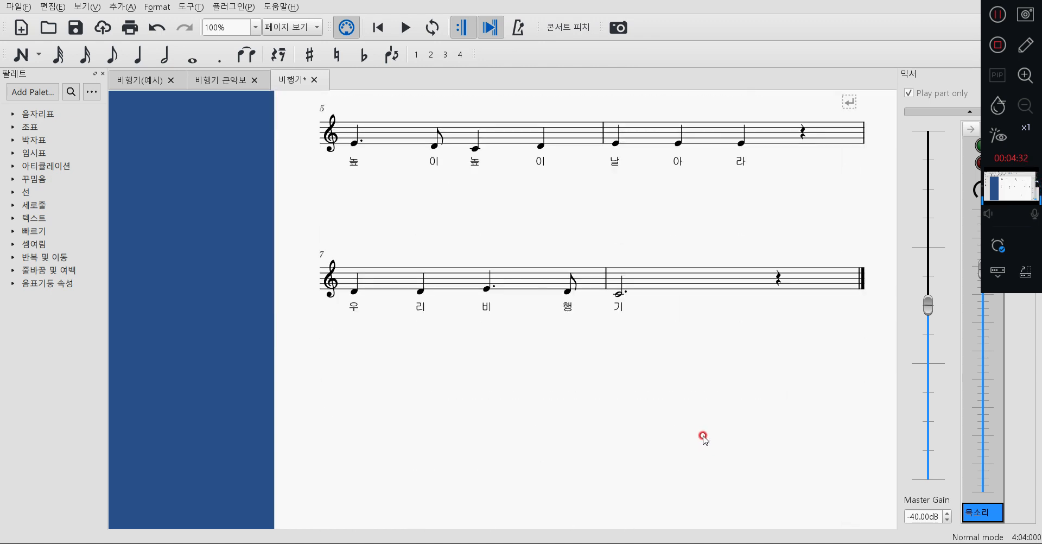
scroll(702, 439, up, 4)
scroll(702, 437, up, 2)
scroll(702, 445, down, 5)
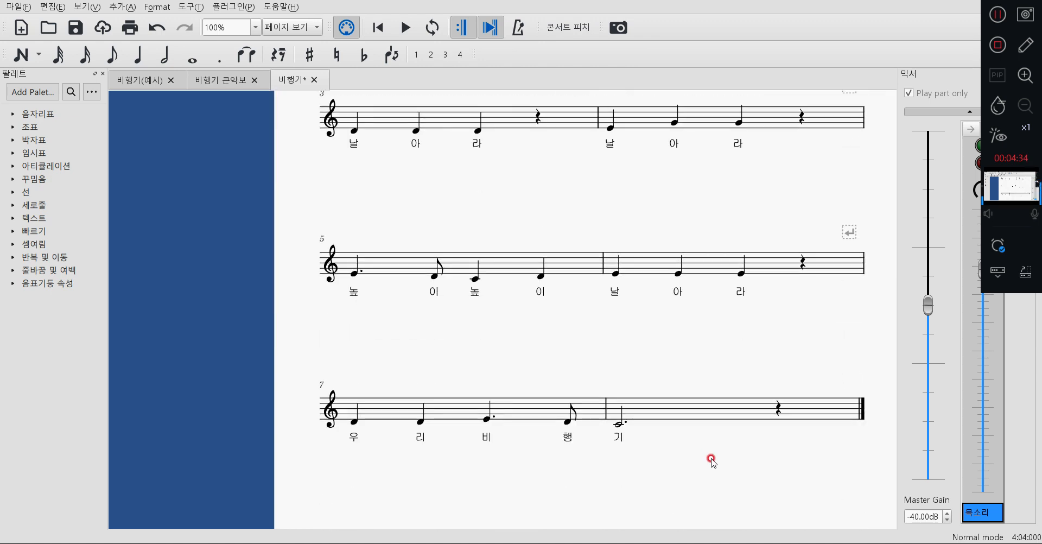
Compare the staff and text size of the 비행기 score with the 비행기 큰악보 score.
scroll(708, 460, up, 5)
scroll(689, 385, up, 3)
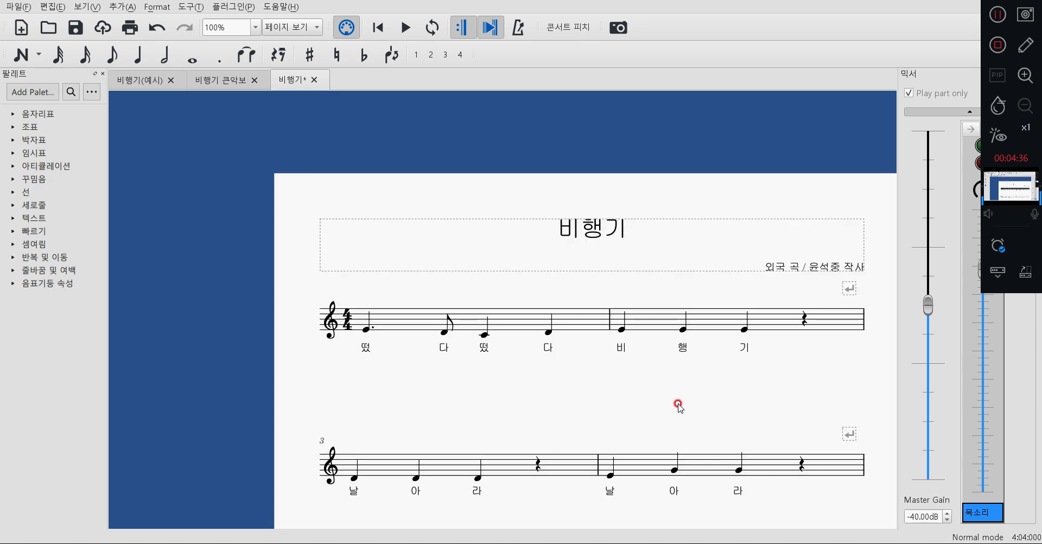
scroll(678, 404, down, 8)
scroll(698, 428, up, 8)
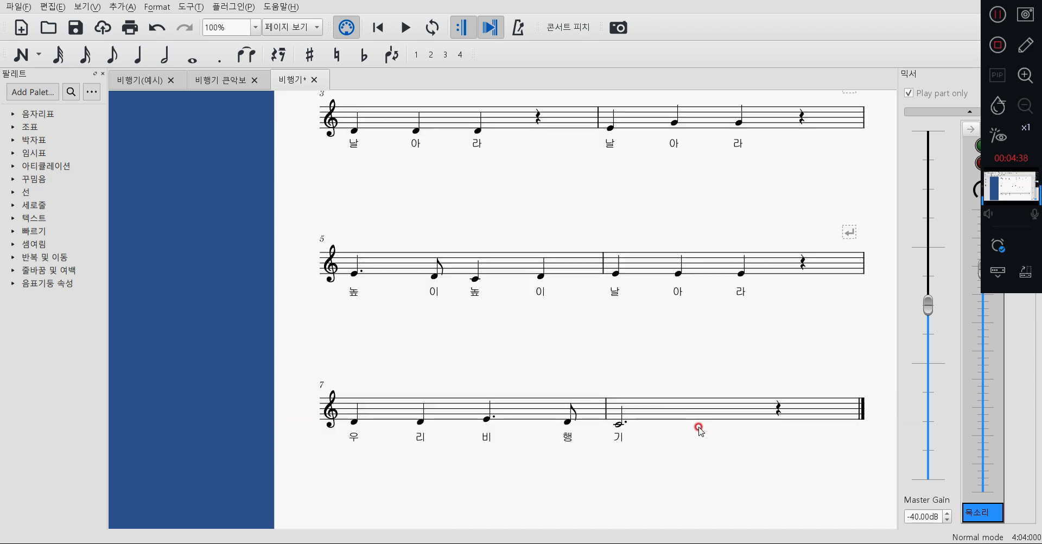
scroll(700, 433, up, 1)
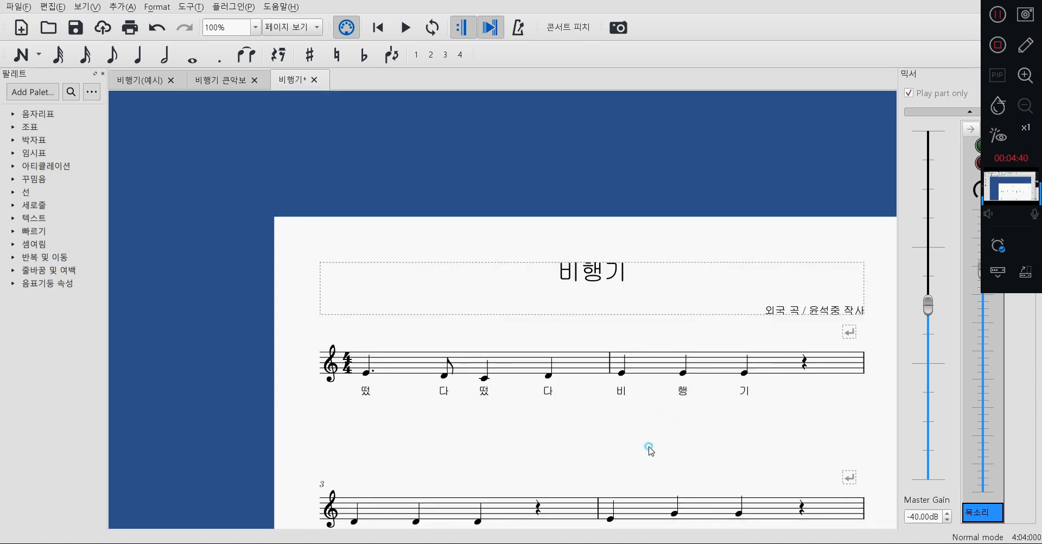
click(220, 80)
scroll(488, 295, up, 5)
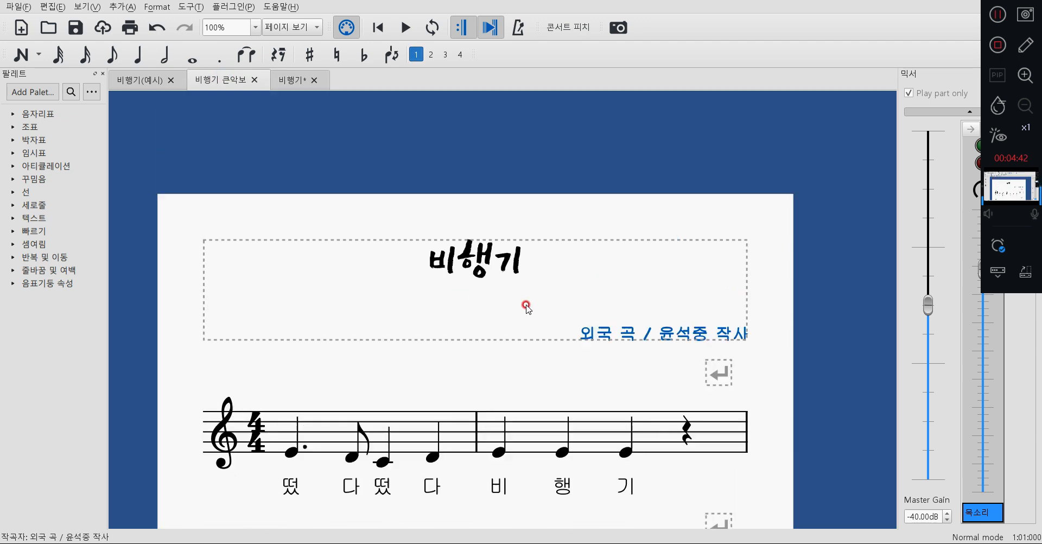
scroll(526, 307, up, 1)
click(288, 81)
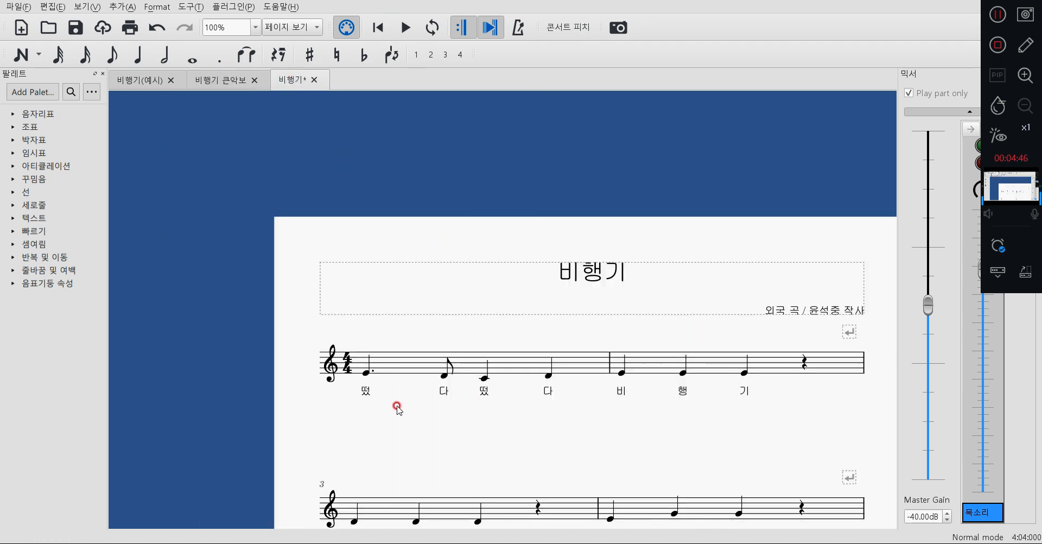
scroll(450, 365, down, 1)
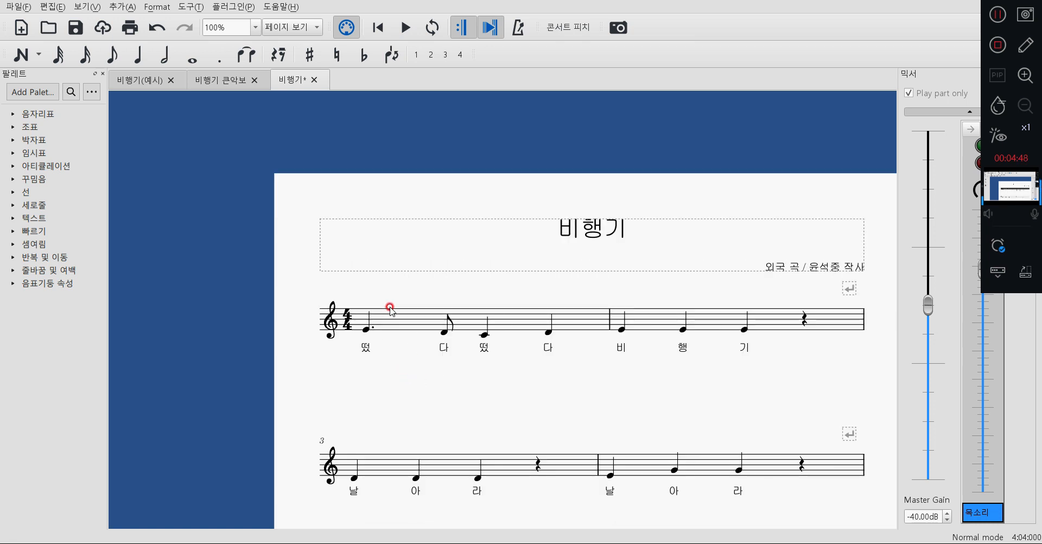
Set the staff space (보표 간격) to 4.150mm in the page settings and apply it to the score.
click(157, 7)
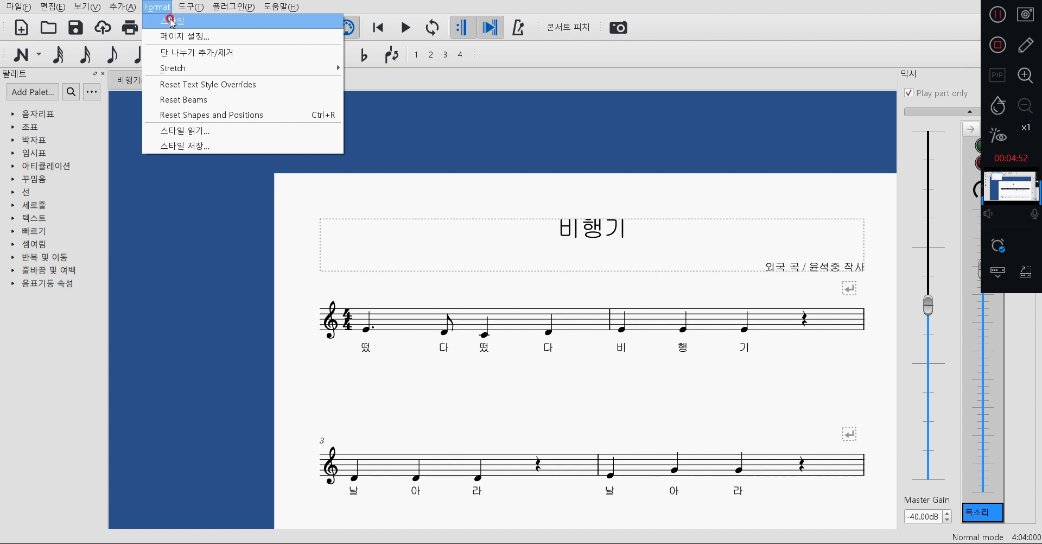
click(174, 37)
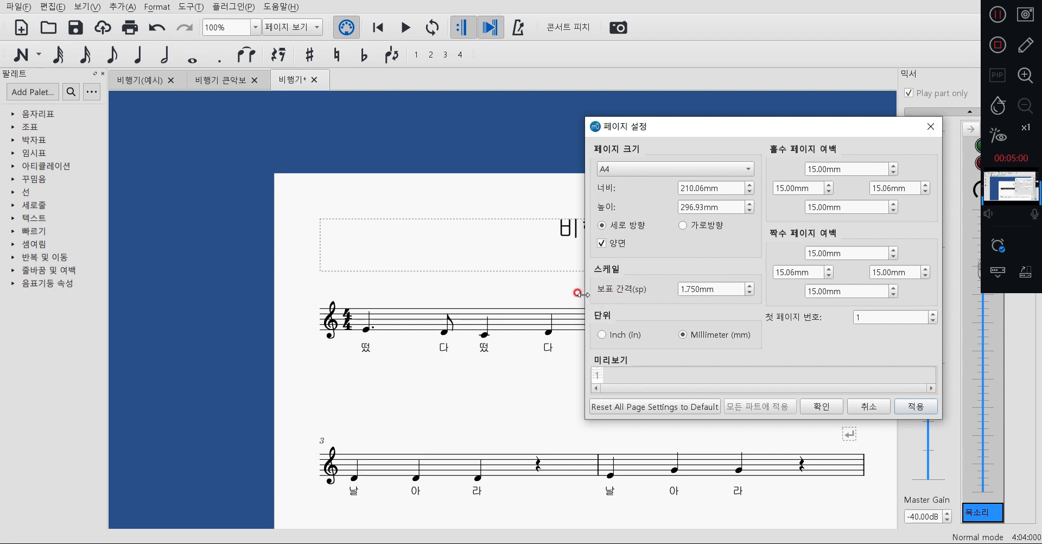
click(752, 285)
click(751, 285)
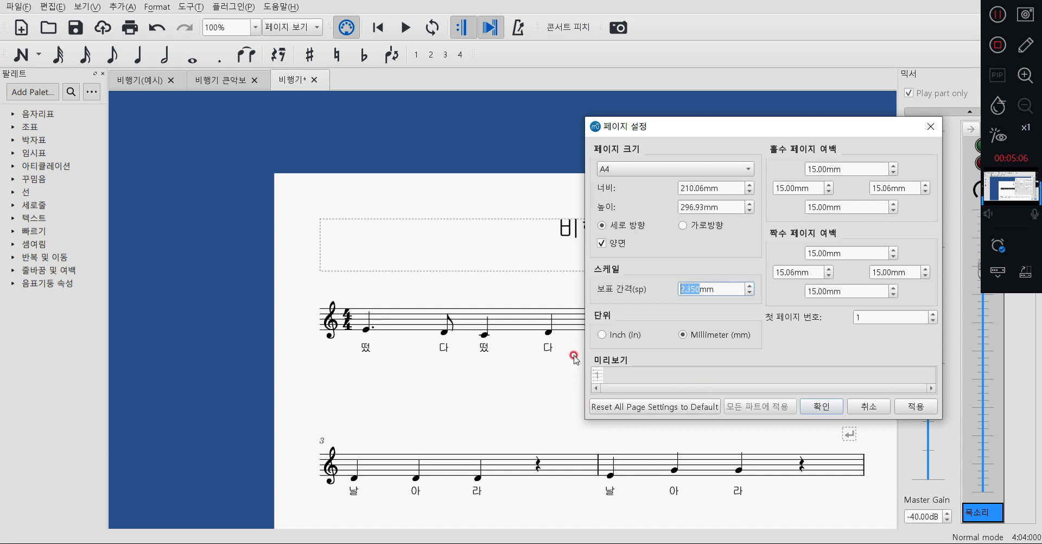
click(749, 293)
click(750, 293)
click(752, 288)
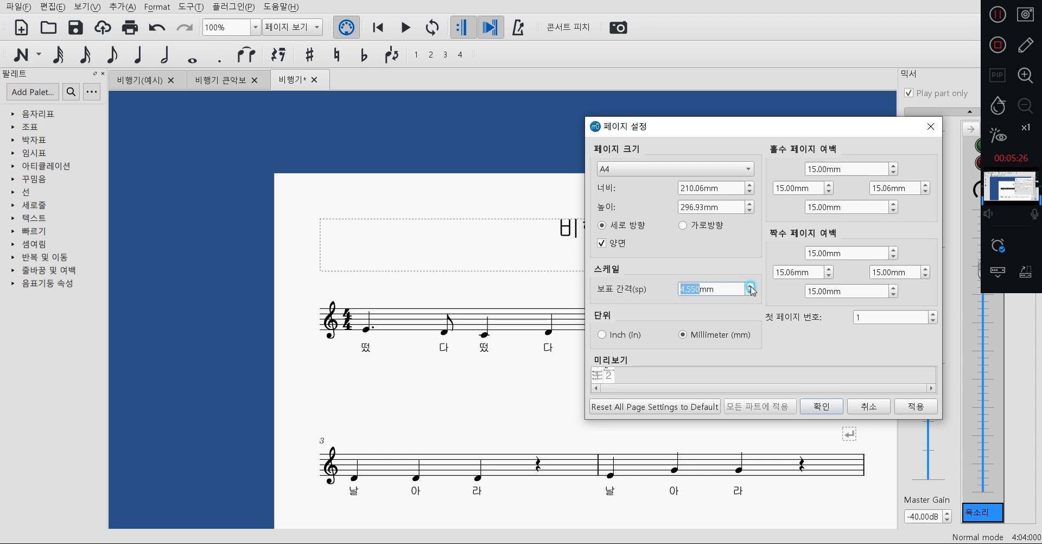
click(751, 288)
click(637, 389)
click(748, 293)
click(748, 293)
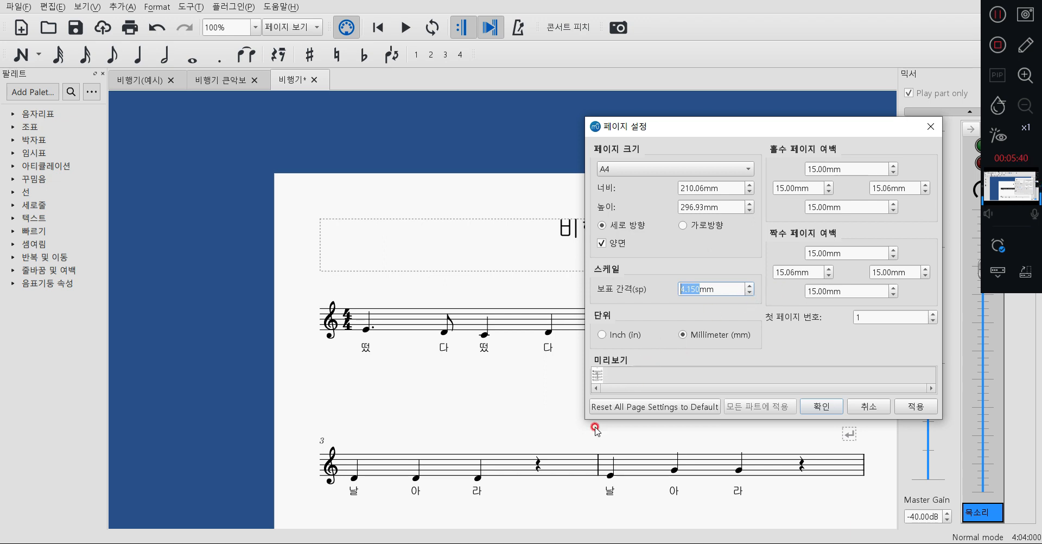
click(821, 408)
Examine the enlarged staves, notes and lyrics throughout the score and the size of the title and composer text.
scroll(868, 357, down, 5)
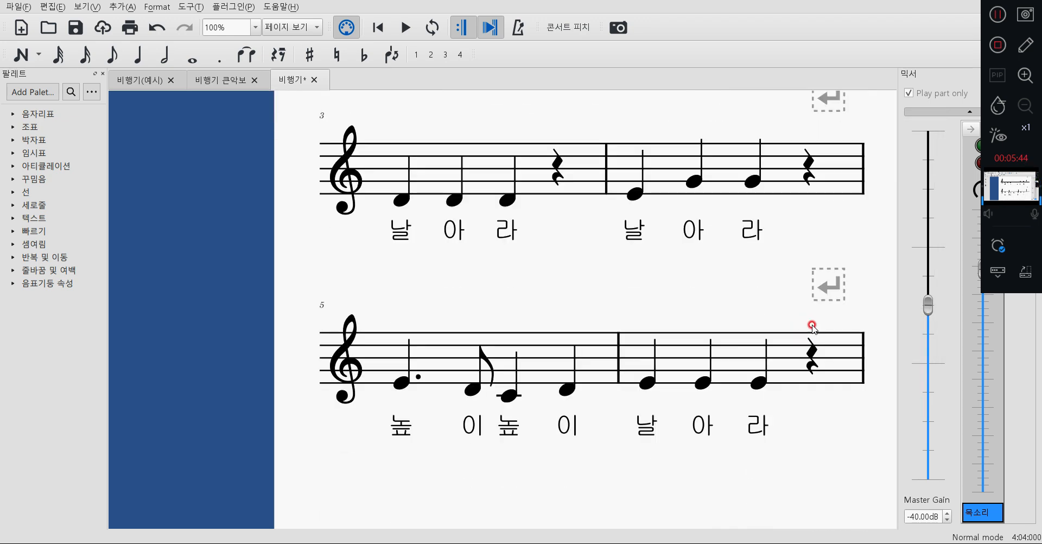
scroll(817, 322, down, 3)
scroll(817, 321, up, 10)
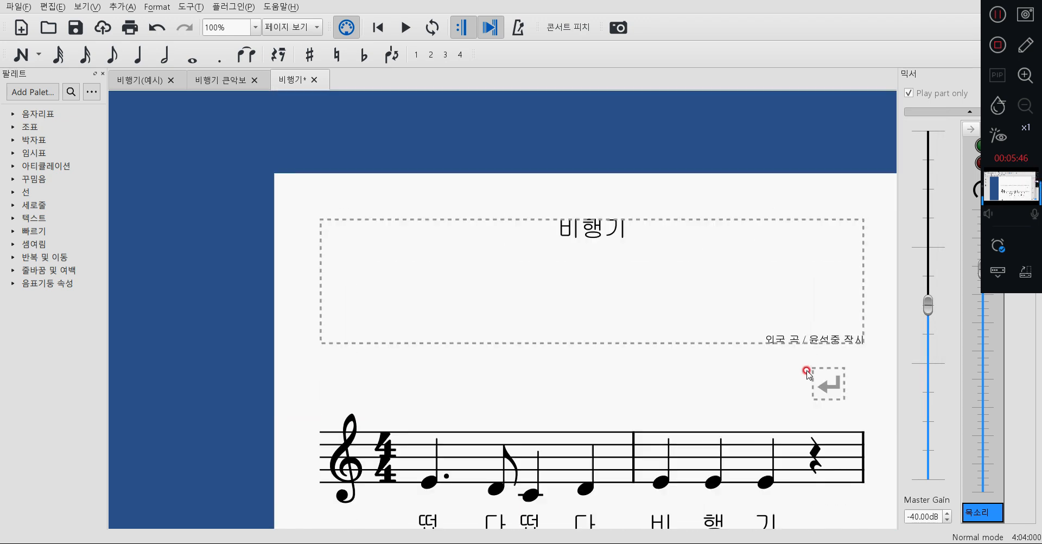
scroll(807, 373, down, 8)
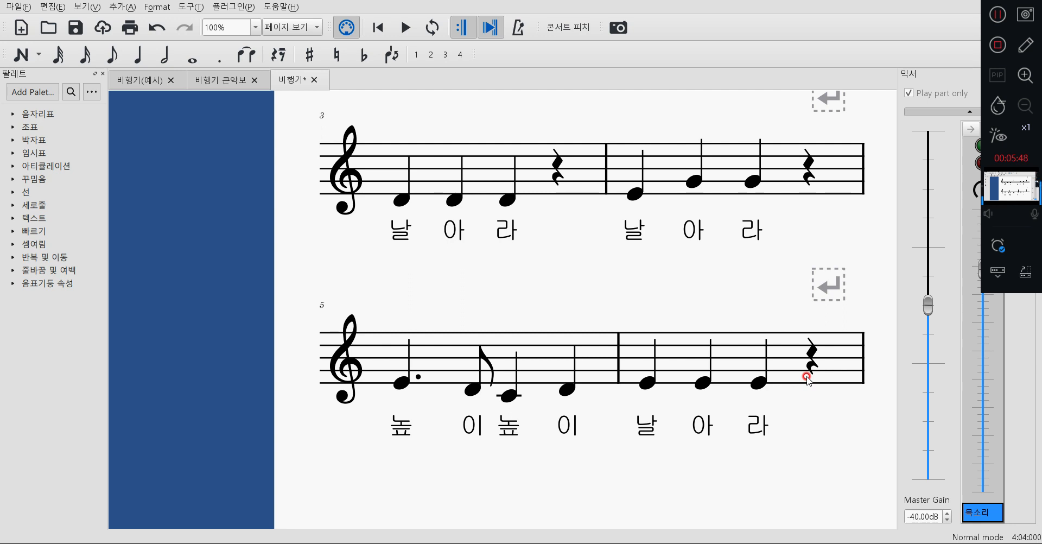
scroll(807, 377, up, 10)
scroll(803, 421, down, 4)
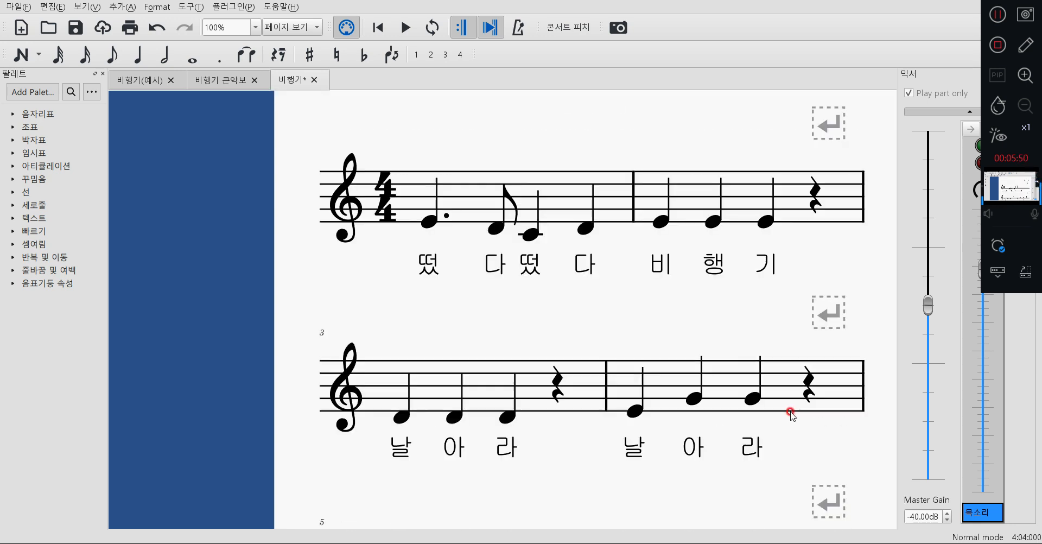
scroll(787, 410, down, 4)
scroll(493, 379, up, 6)
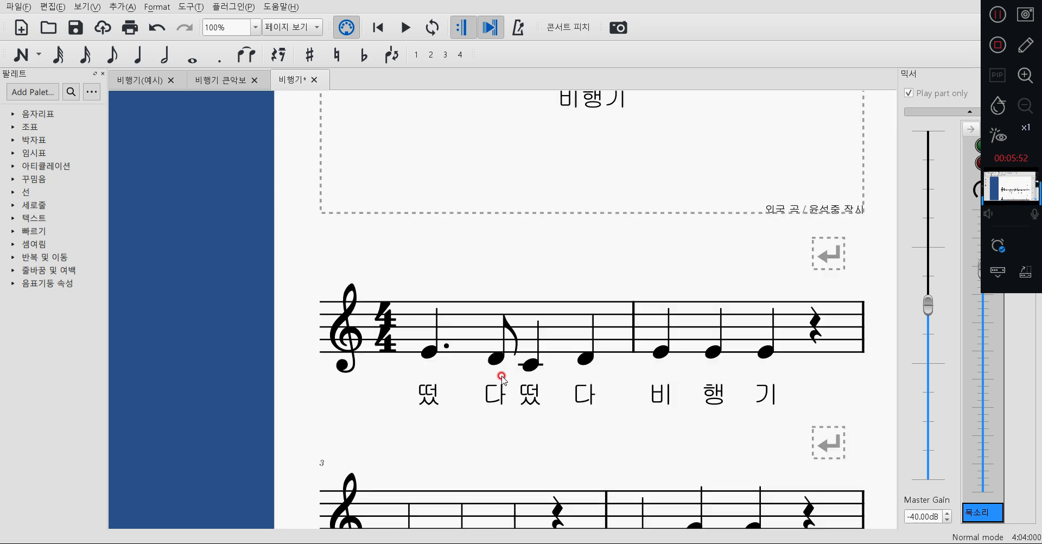
scroll(385, 359, up, 1)
scroll(442, 391, up, 4)
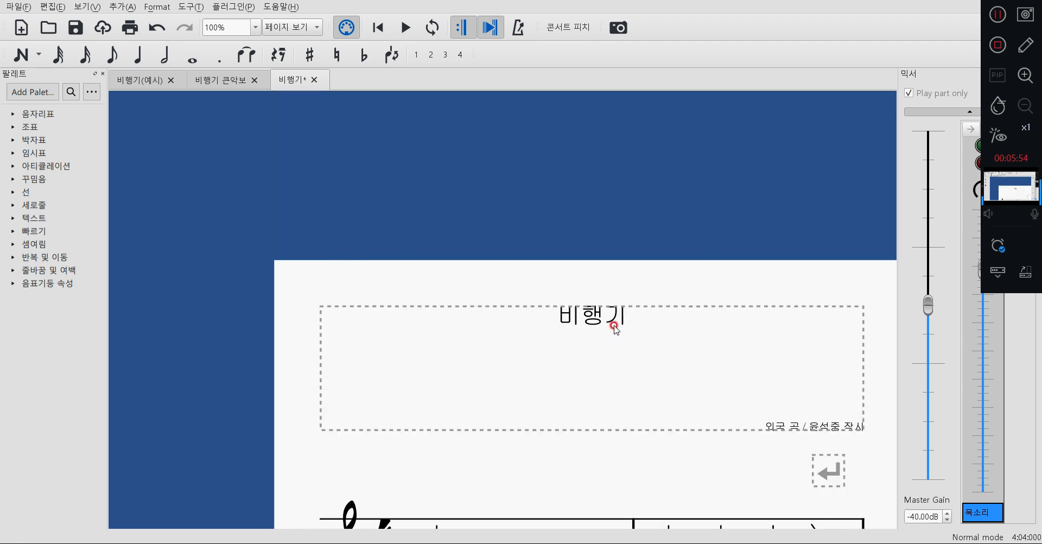
Change the font of the title text 비행기 to Dokdo.
click(610, 321)
click(810, 432)
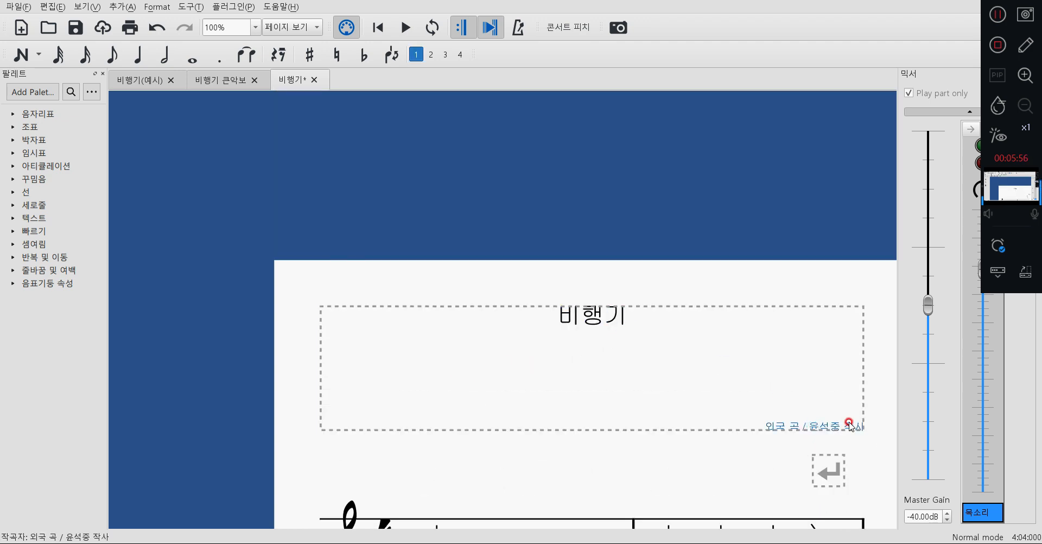
click(606, 321)
scroll(515, 345, down, 1)
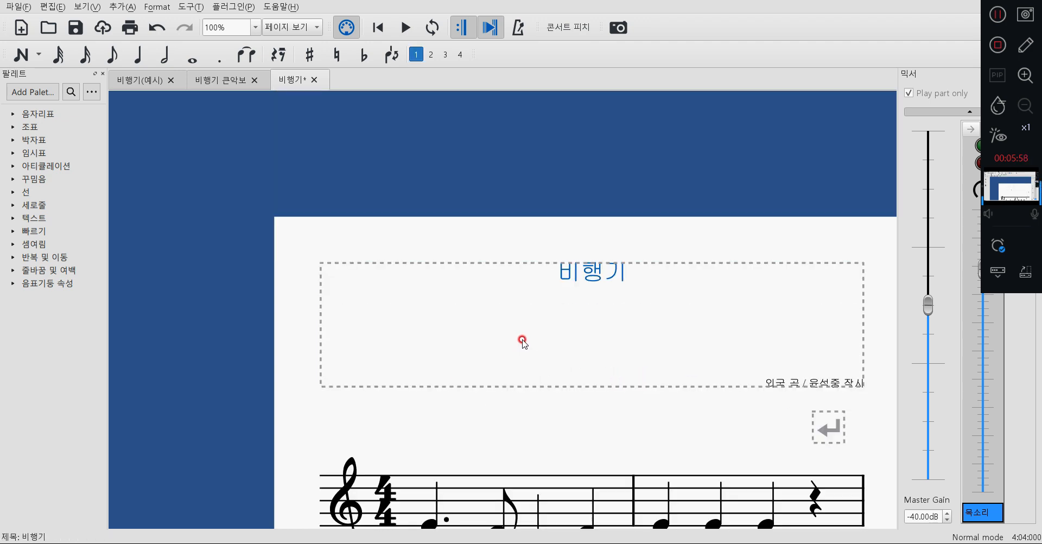
double_click(585, 280)
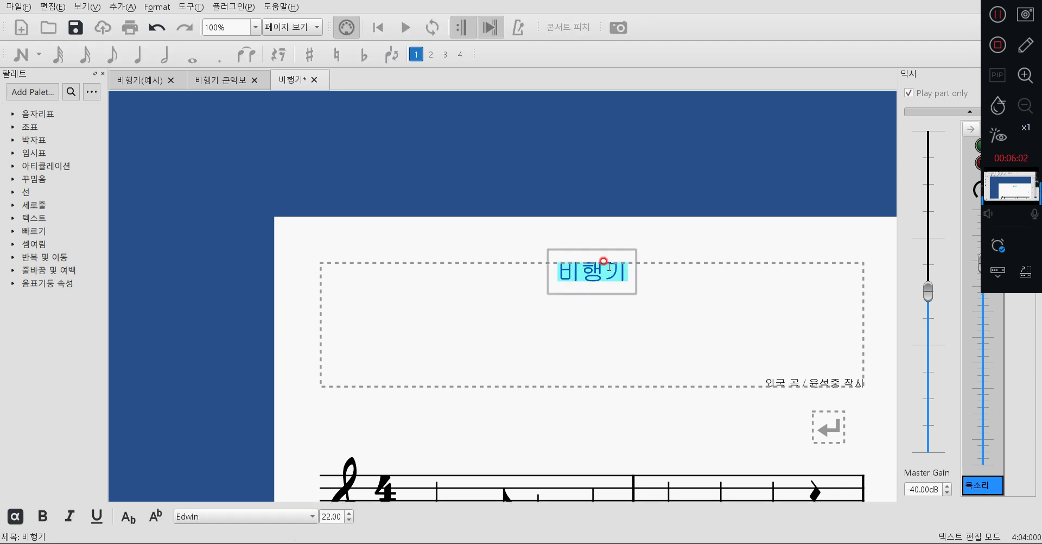
click(310, 519)
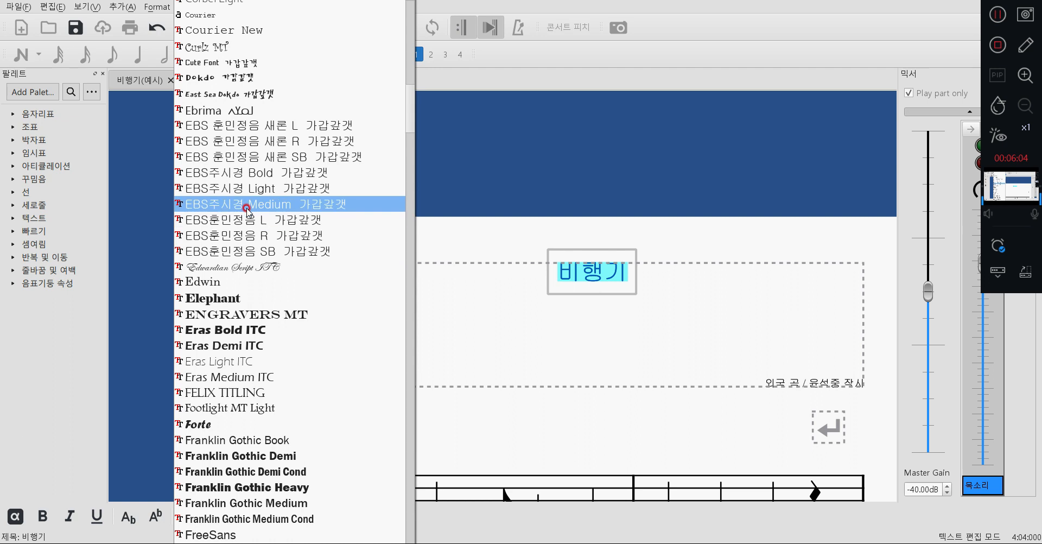
click(272, 81)
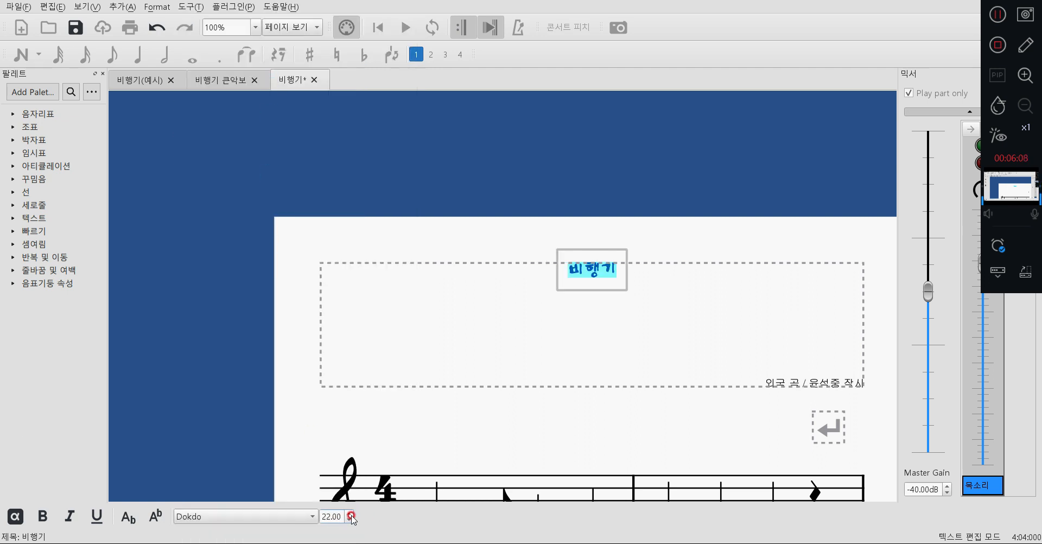
Enlarge the title text to font size 65 and finish editing it.
click(350, 514)
click(350, 514)
click(350, 514)
click(350, 515)
click(351, 514)
click(351, 515)
click(350, 514)
click(350, 515)
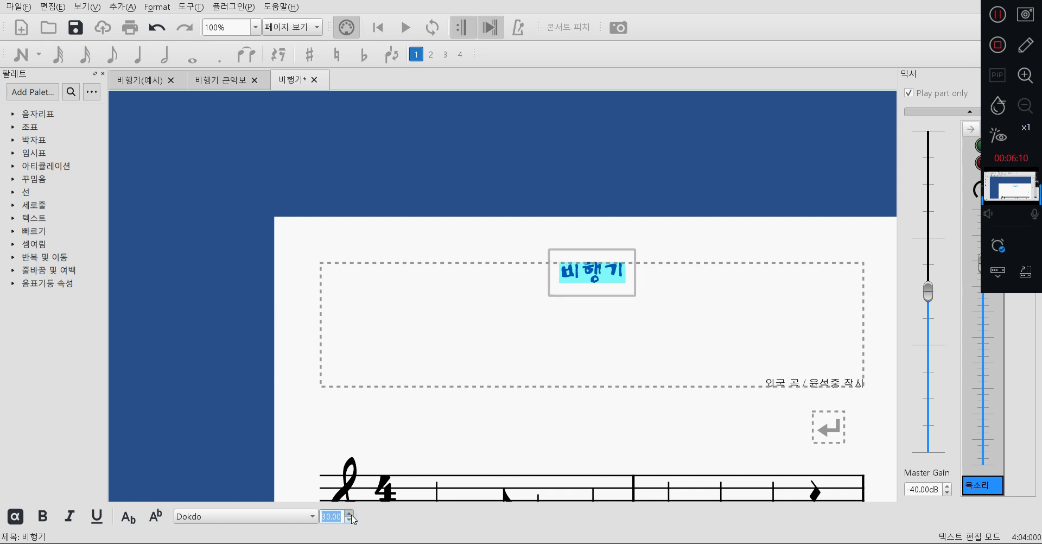
click(350, 513)
click(350, 513)
click(350, 513)
click(350, 514)
click(350, 513)
click(350, 513)
click(350, 513)
click(350, 513)
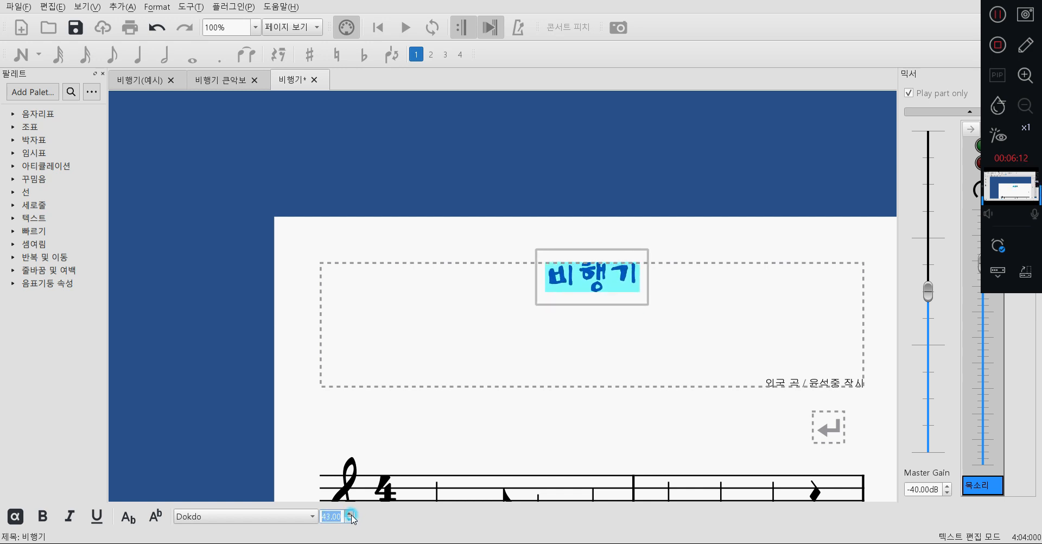
click(350, 513)
click(350, 513)
click(350, 514)
click(350, 513)
click(350, 513)
click(350, 513)
click(350, 514)
click(350, 513)
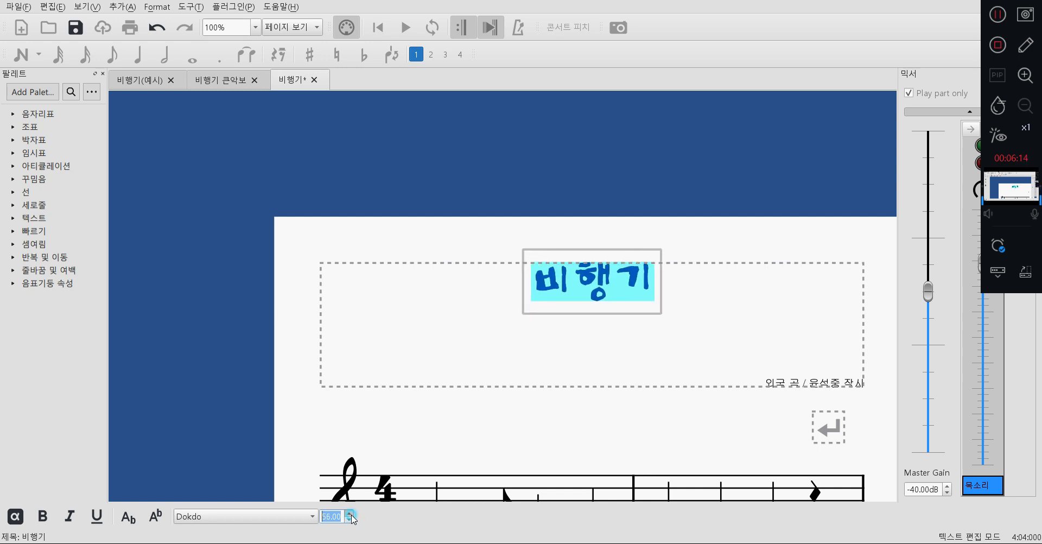
click(350, 513)
click(350, 514)
click(350, 513)
click(350, 513)
click(350, 513)
click(350, 514)
click(350, 514)
click(350, 513)
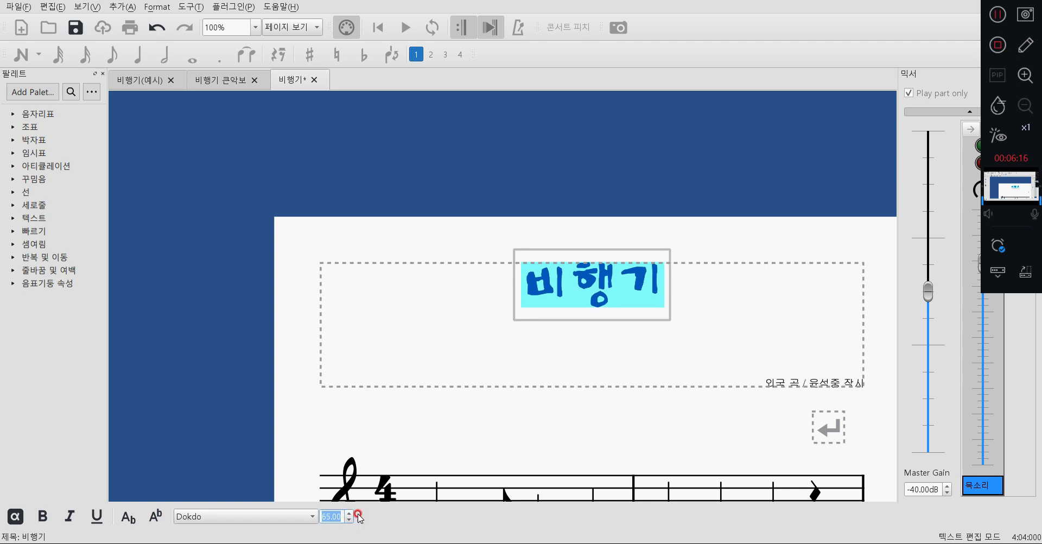
click(710, 440)
Format the whole composer and lyricist credit in EBS훈민정음 R at font size 15.
double_click(822, 382)
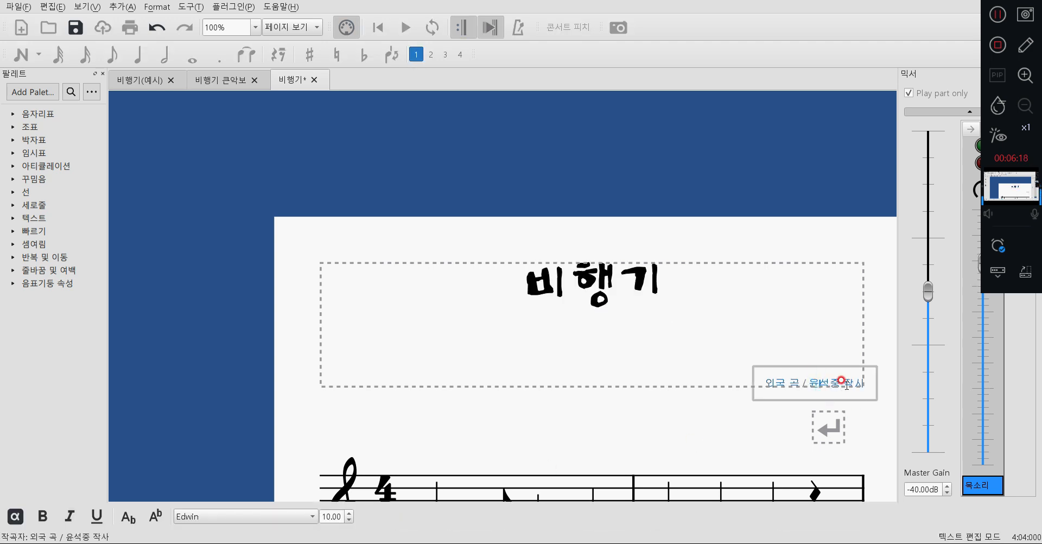
drag(768, 384, 879, 384)
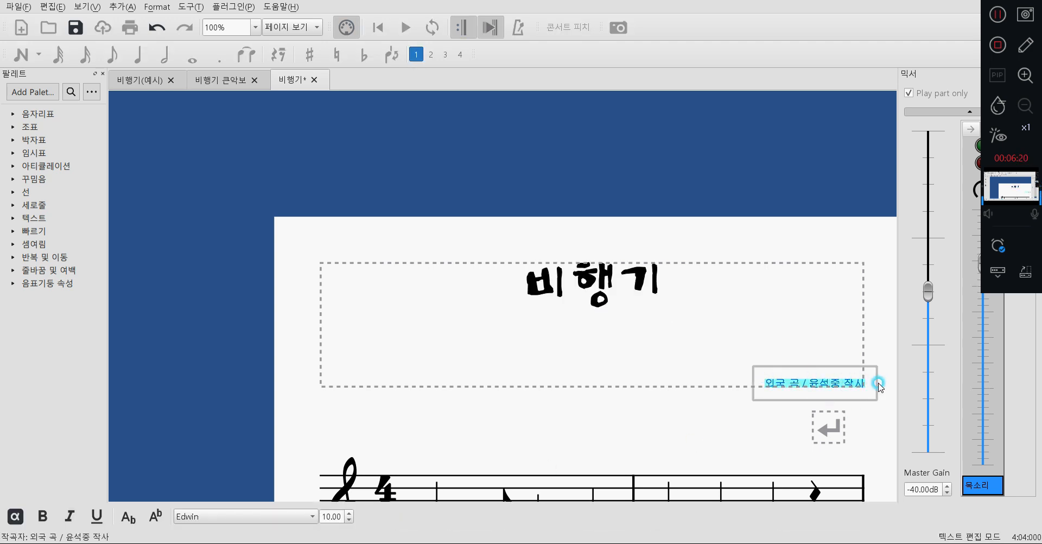
click(295, 519)
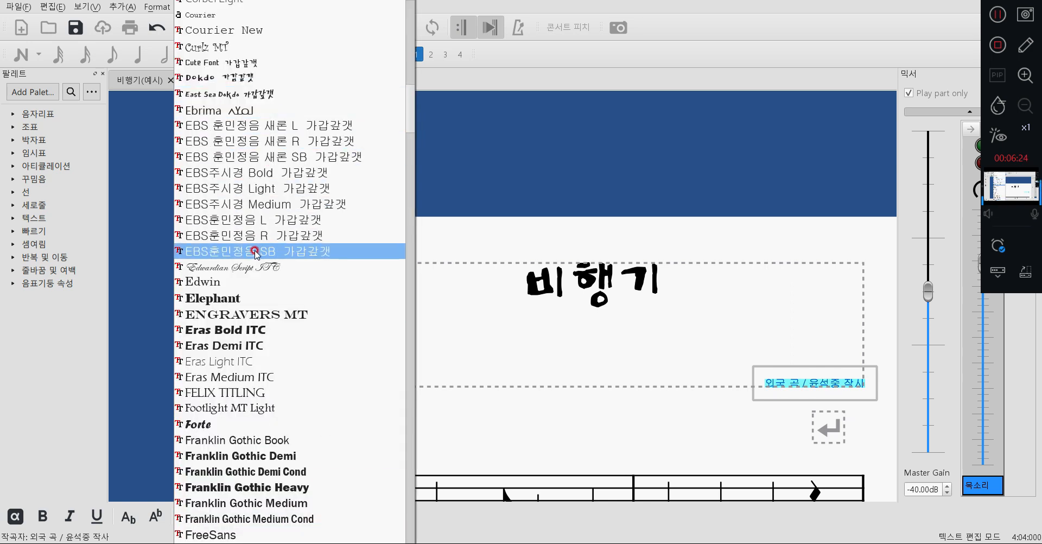
click(270, 235)
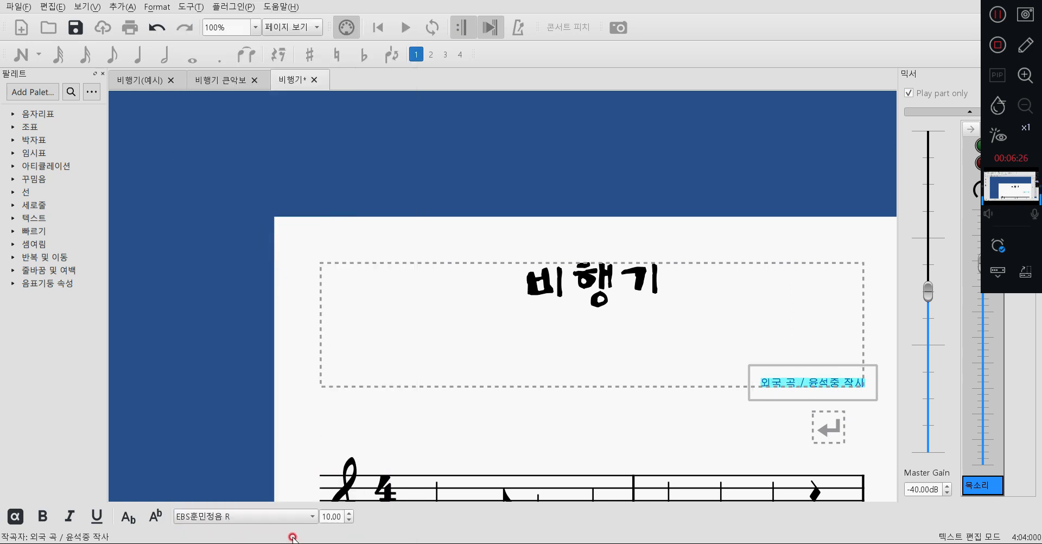
click(349, 512)
click(349, 513)
click(349, 513)
click(348, 513)
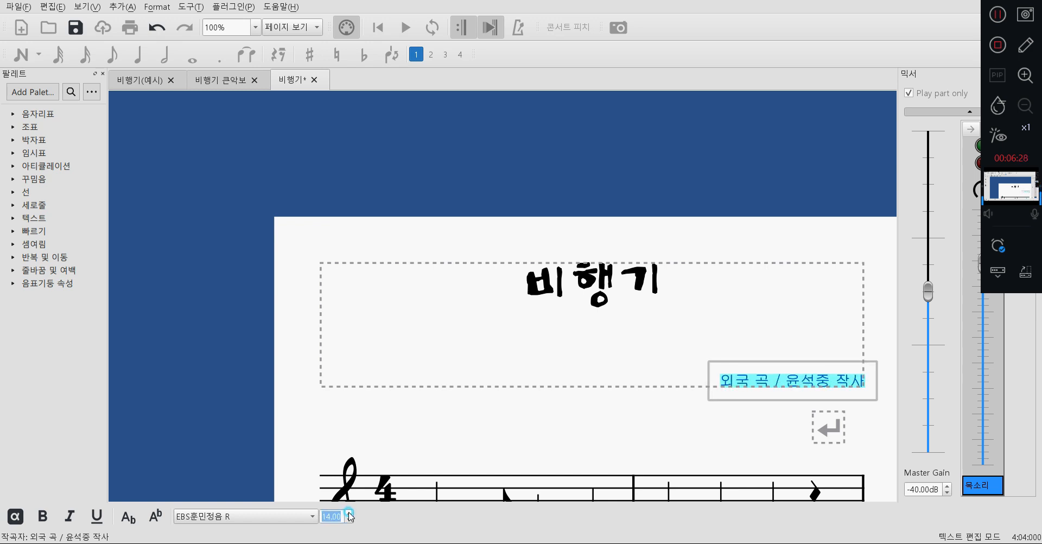
click(349, 512)
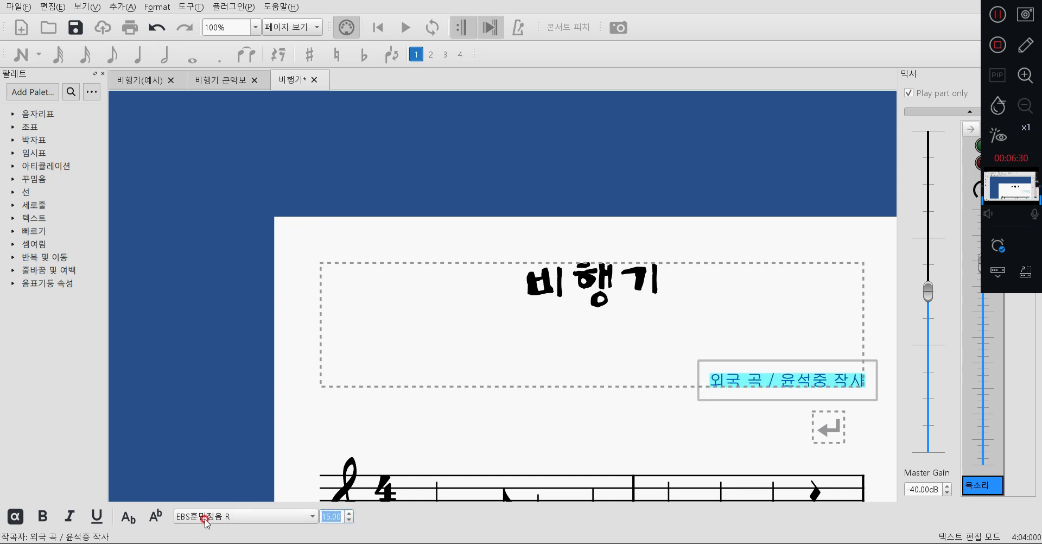
click(485, 429)
Review the reformatted title and credit together with the systems below them.
scroll(491, 415, down, 10)
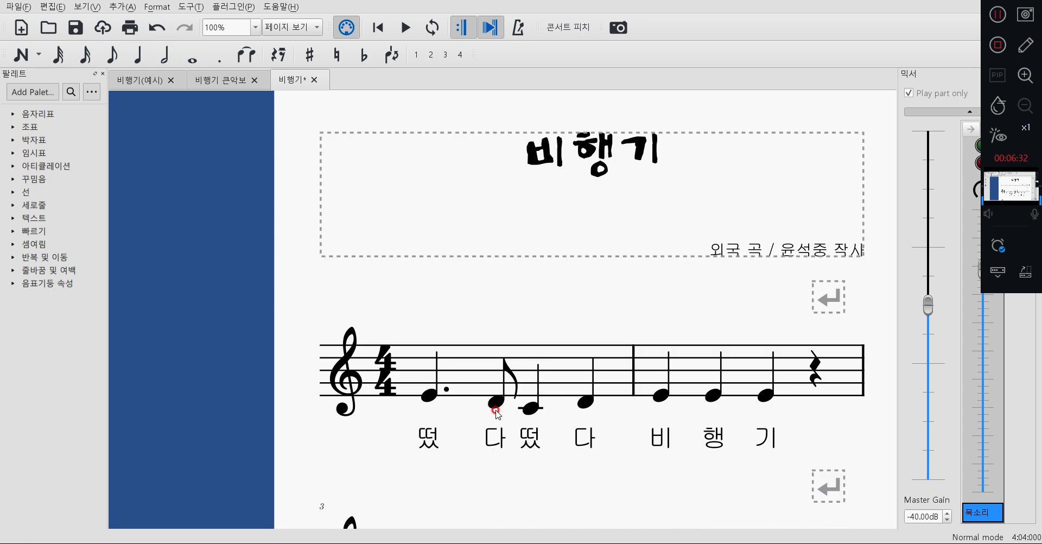
scroll(504, 437, up, 20)
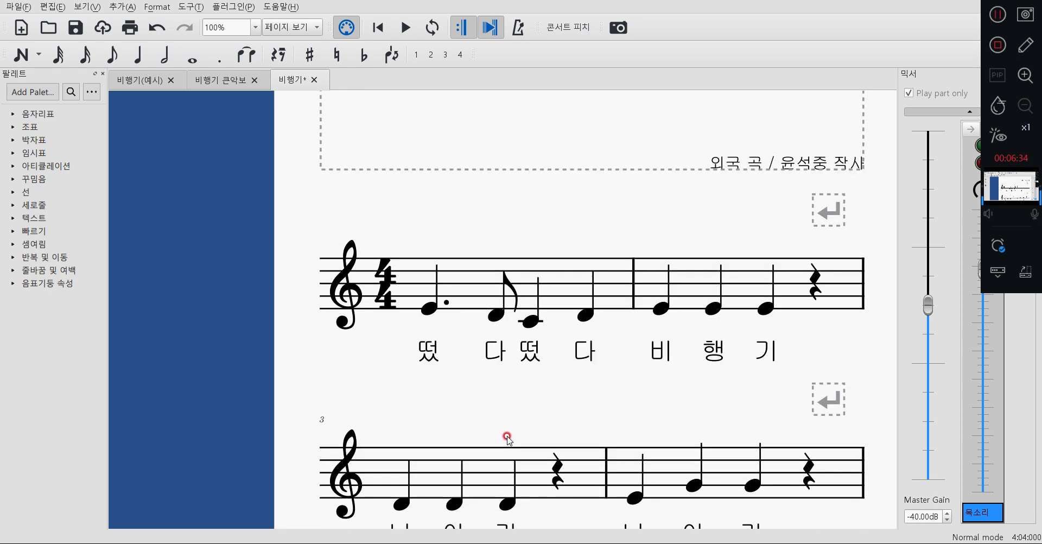
scroll(482, 444, down, 20)
scroll(482, 443, up, 20)
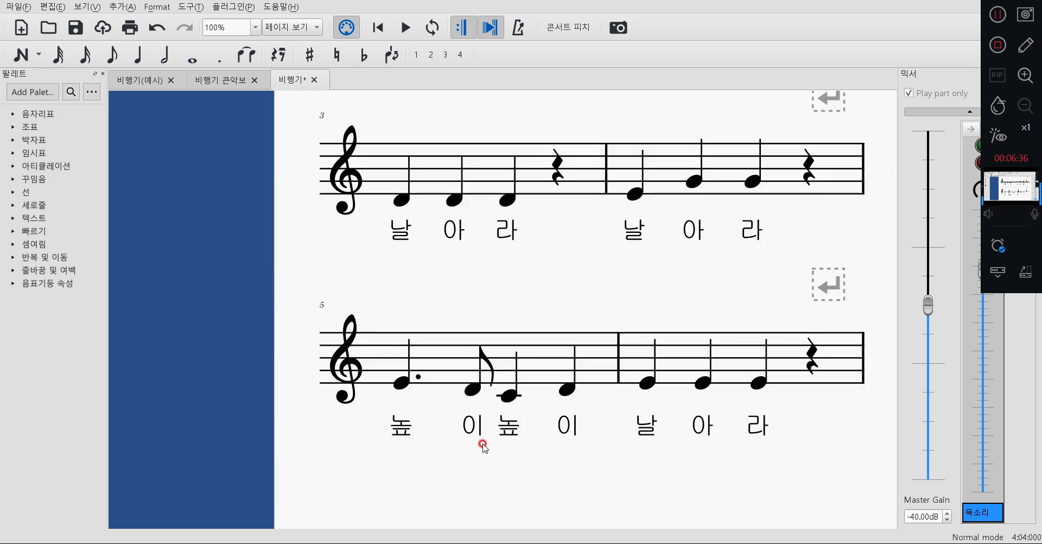